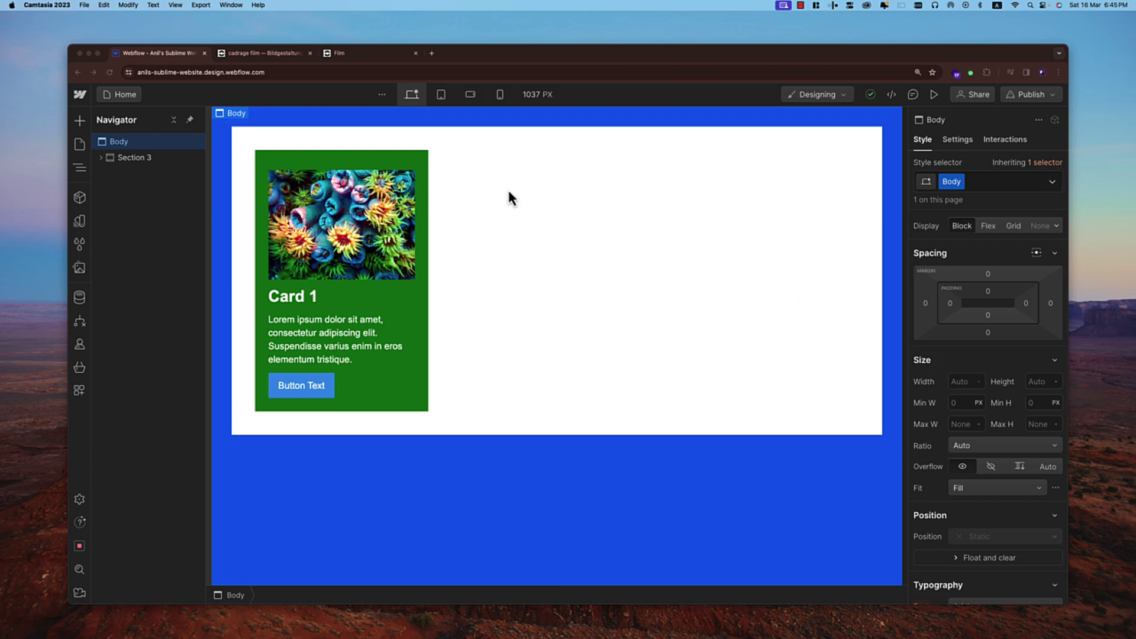
Insert a Navbar from the Advanced elements and move it above Section 3 in the Navigator.
left_click(76, 125)
left_click(79, 120)
scroll(143, 392, "down", 15)
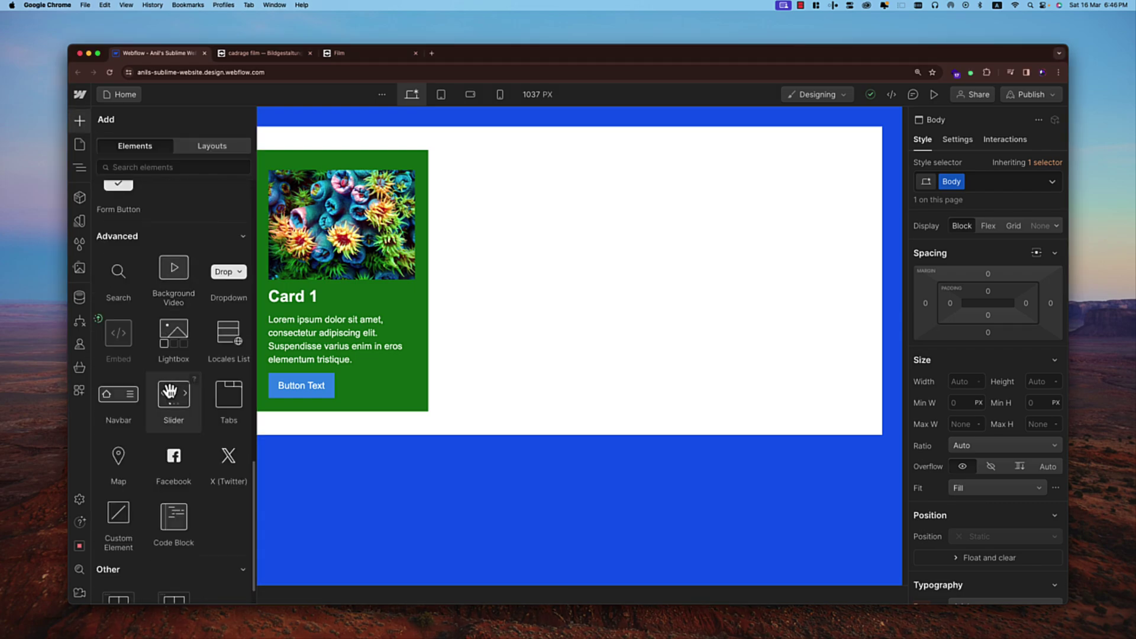
left_click(131, 379)
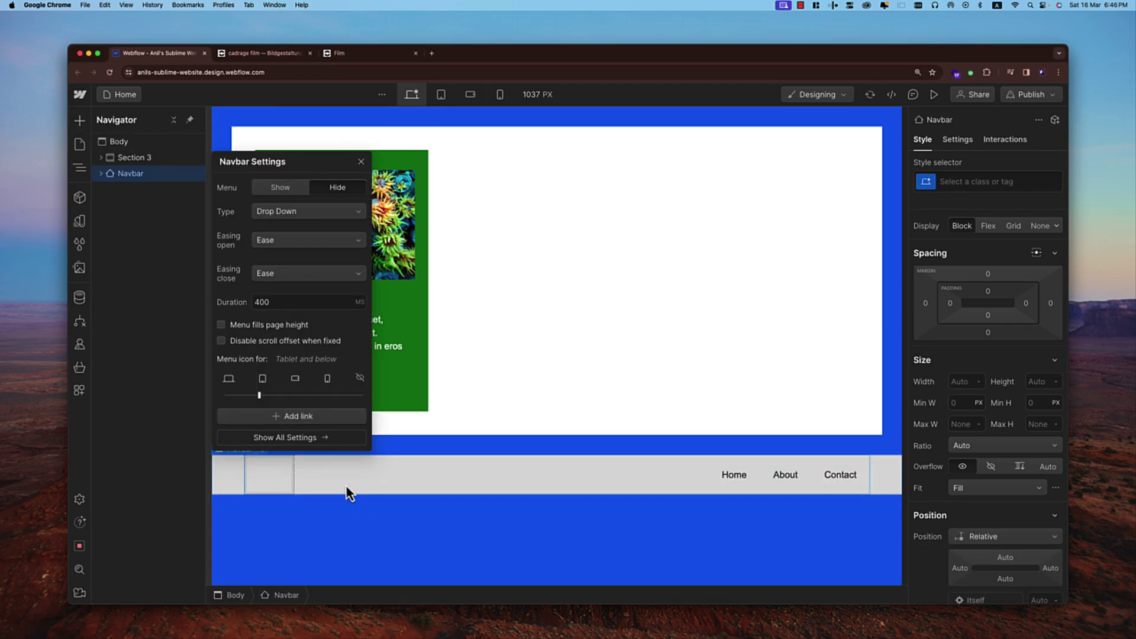
left_click(352, 509)
left_click_drag(133, 179, 126, 155)
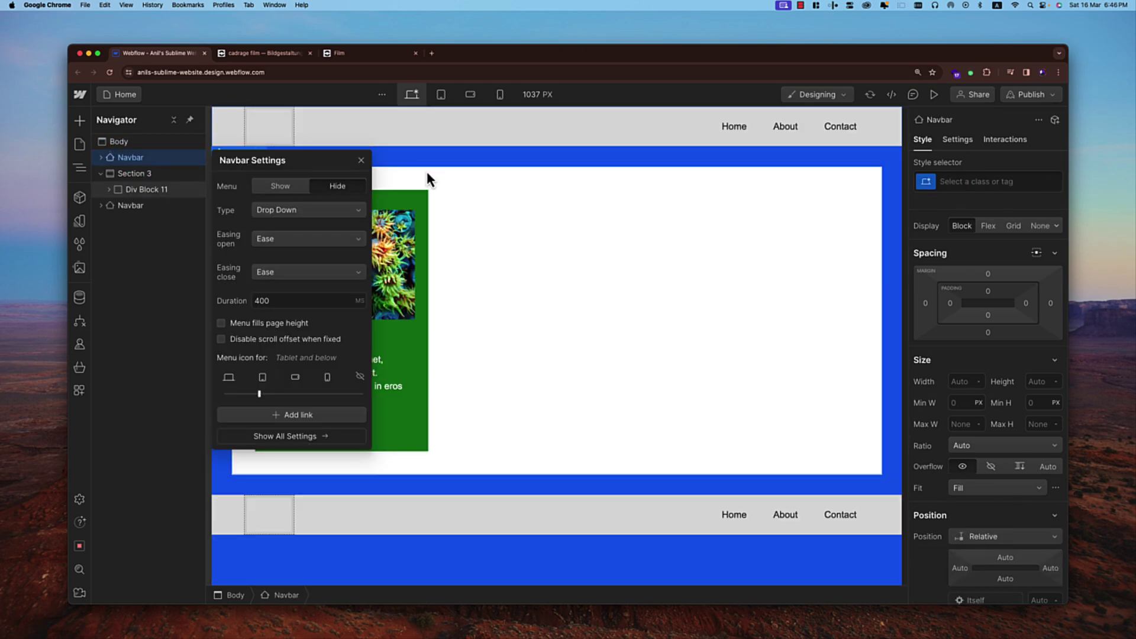
left_click(362, 160)
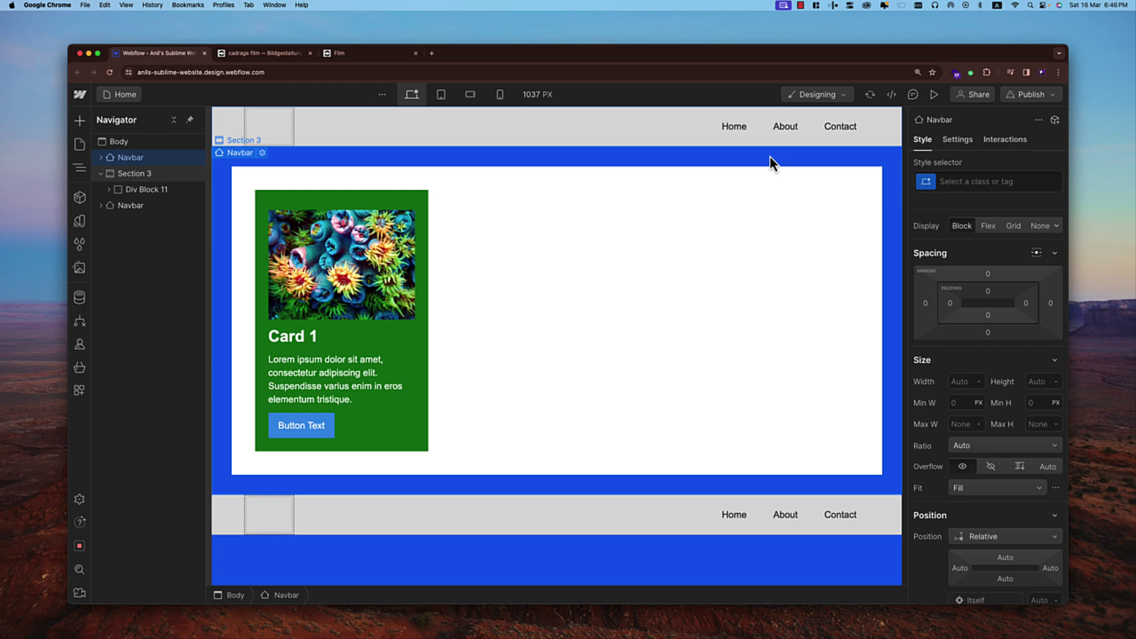
Delete the extra lower navbar, keeping the top navbar selected.
left_click(116, 205)
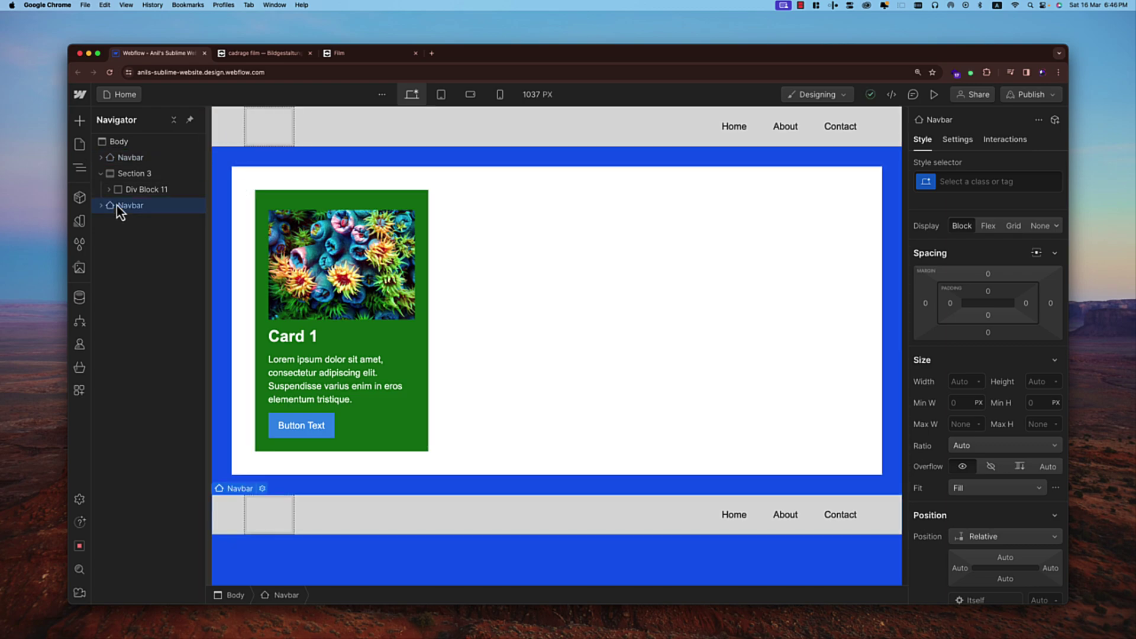
key("Delete")
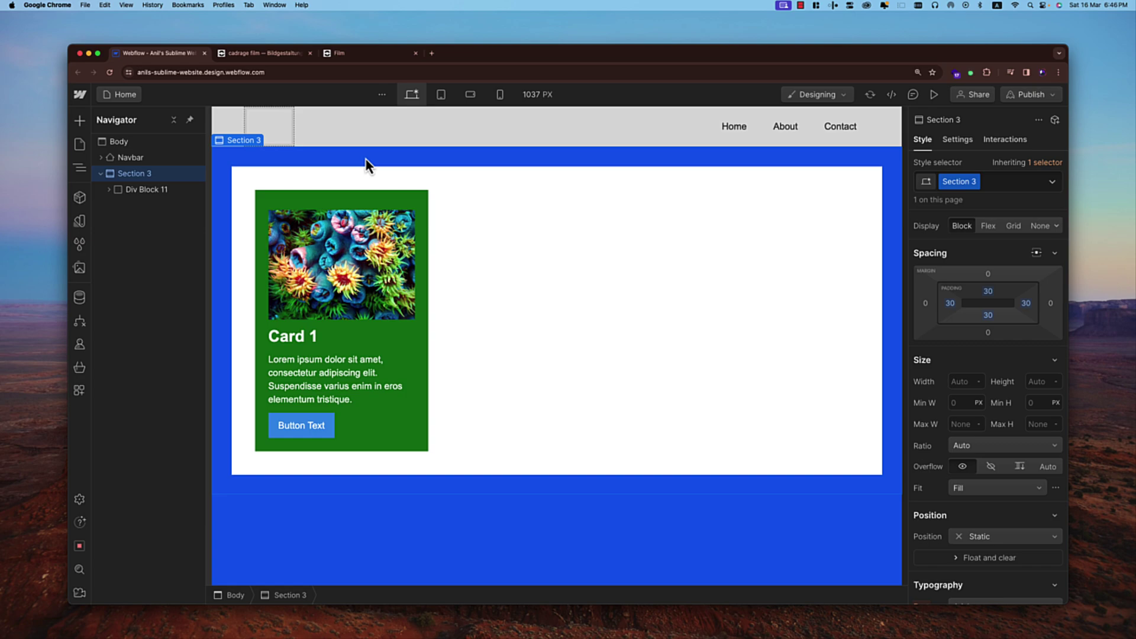
left_click(147, 161)
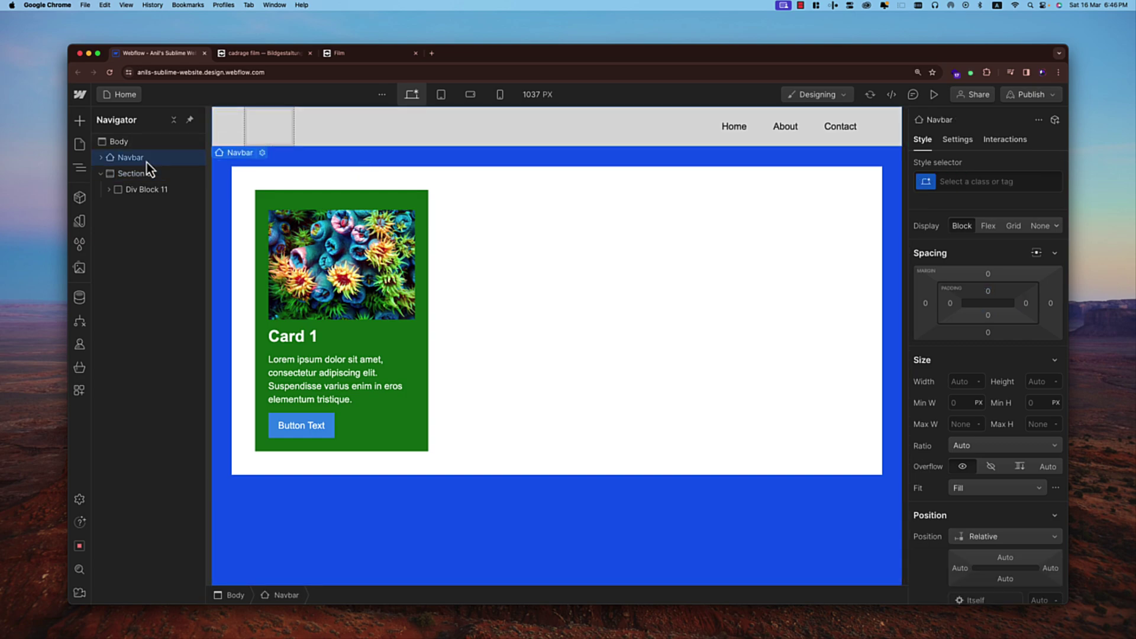
Copy the remaining top navbar from its context menu and reselect it.
right_click(147, 161)
left_click(119, 244)
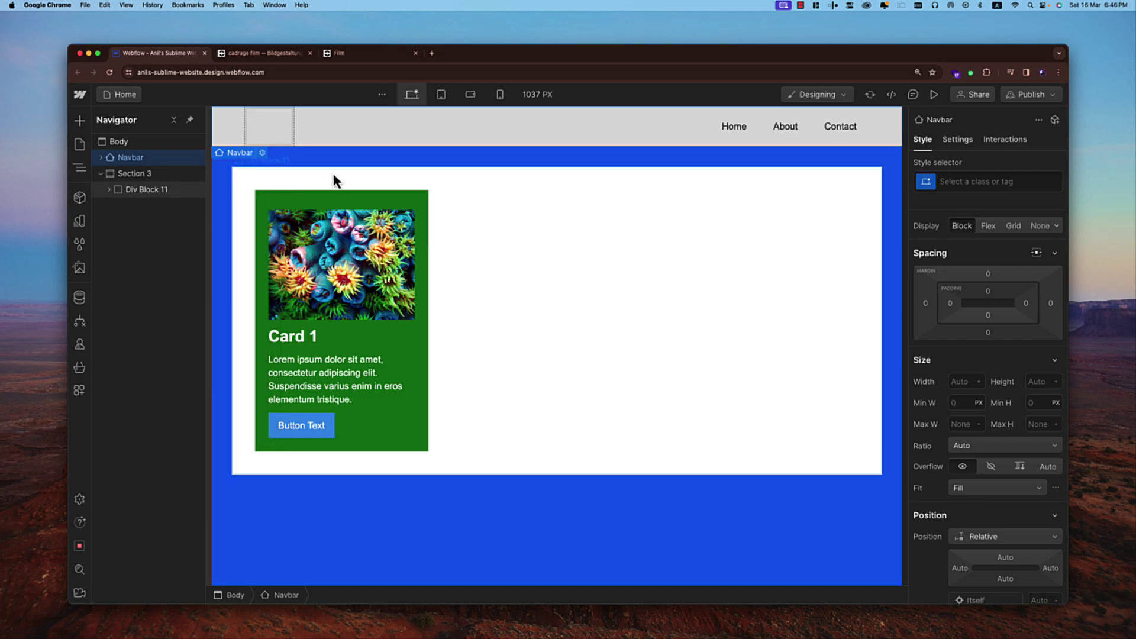
right_click(129, 160)
left_click(163, 262)
right_click(139, 160)
left_click(189, 261)
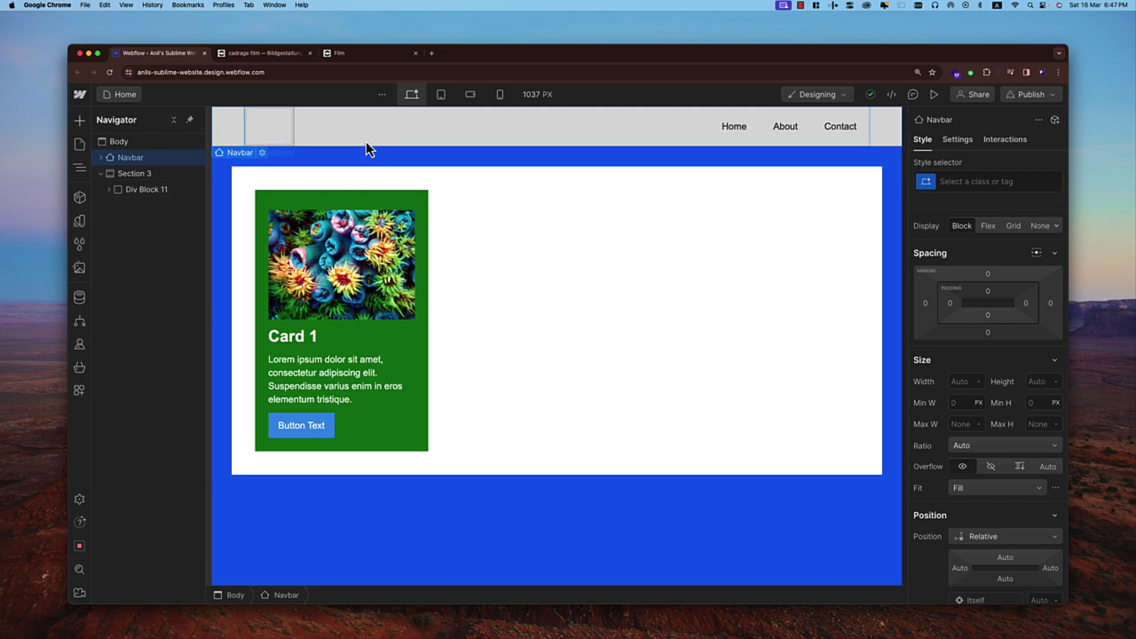
left_click(372, 157)
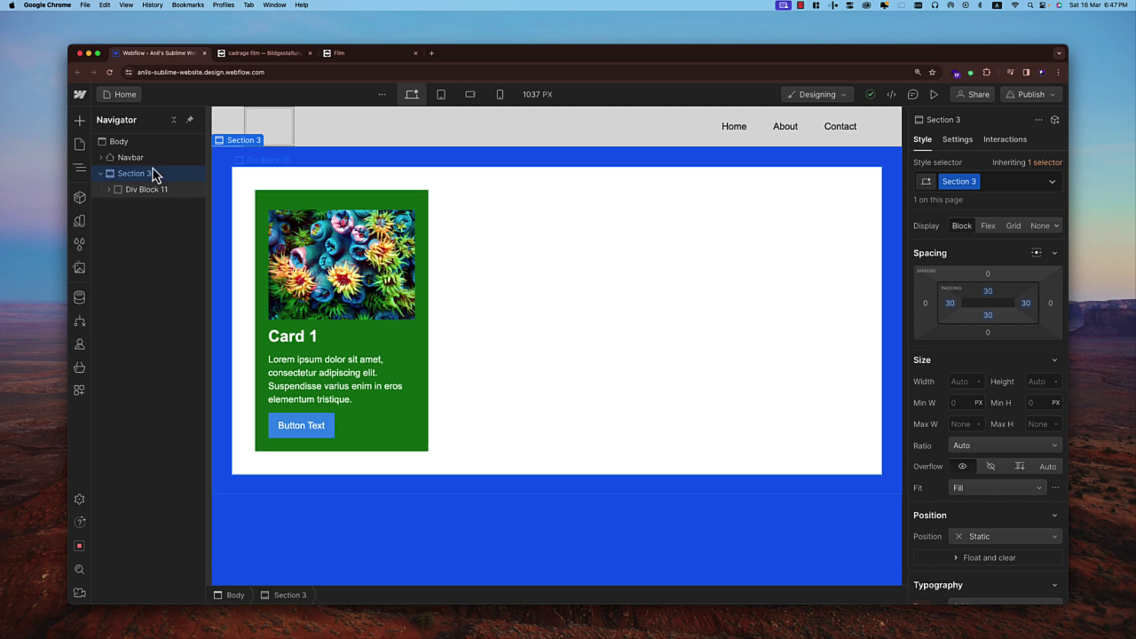
left_click(129, 163)
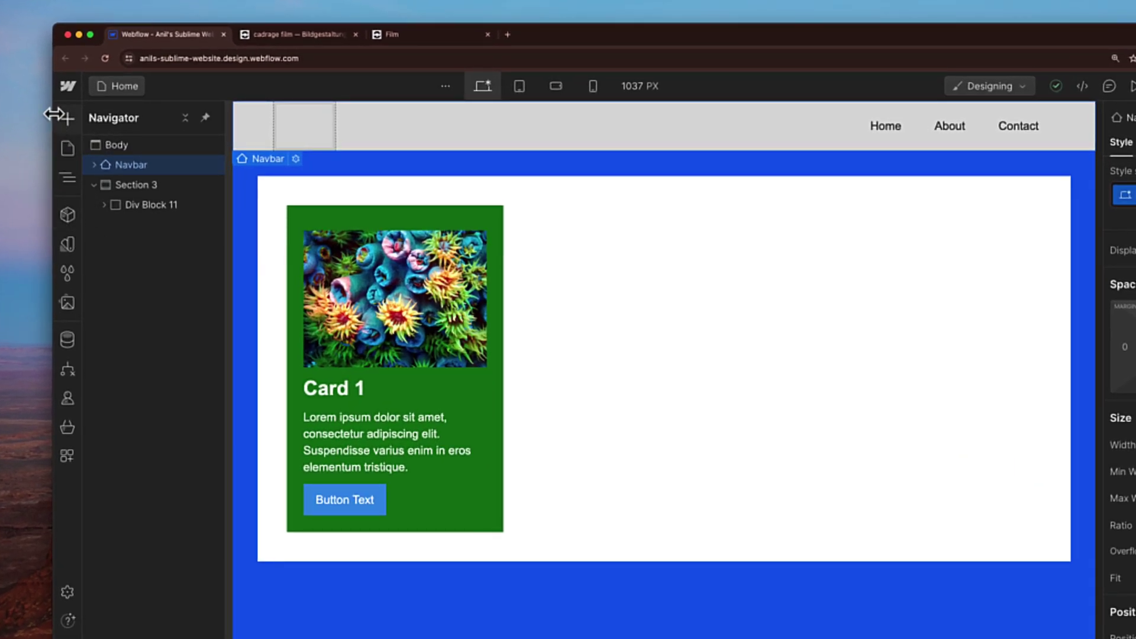
Turn the top navbar into a new component named Navigation and return to the Home page.
left_click(67, 215)
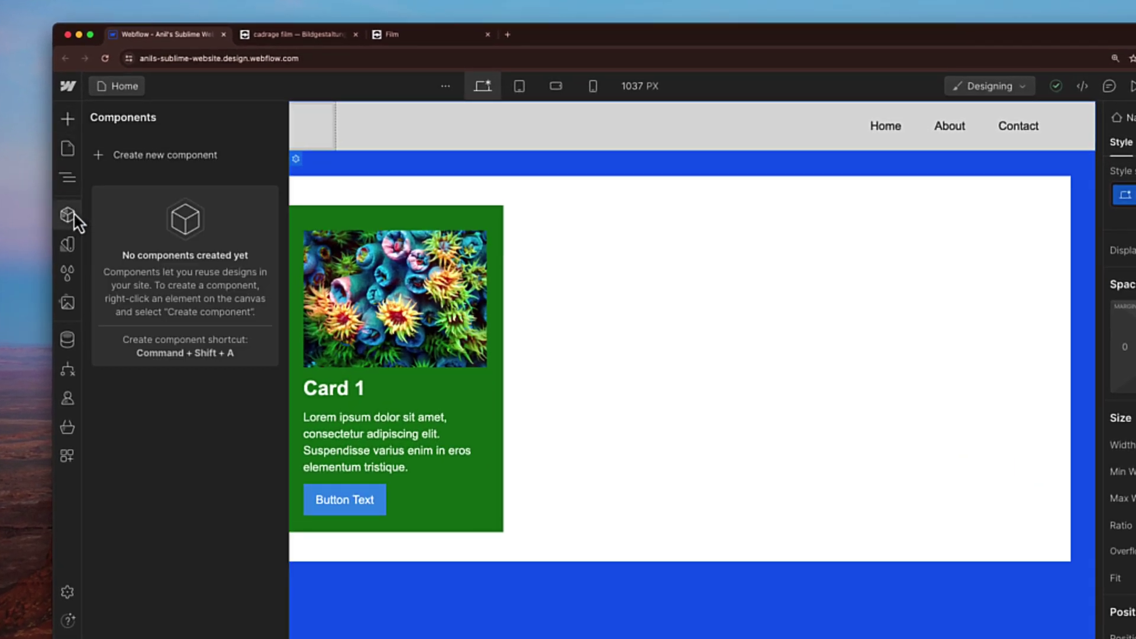
left_click(160, 156)
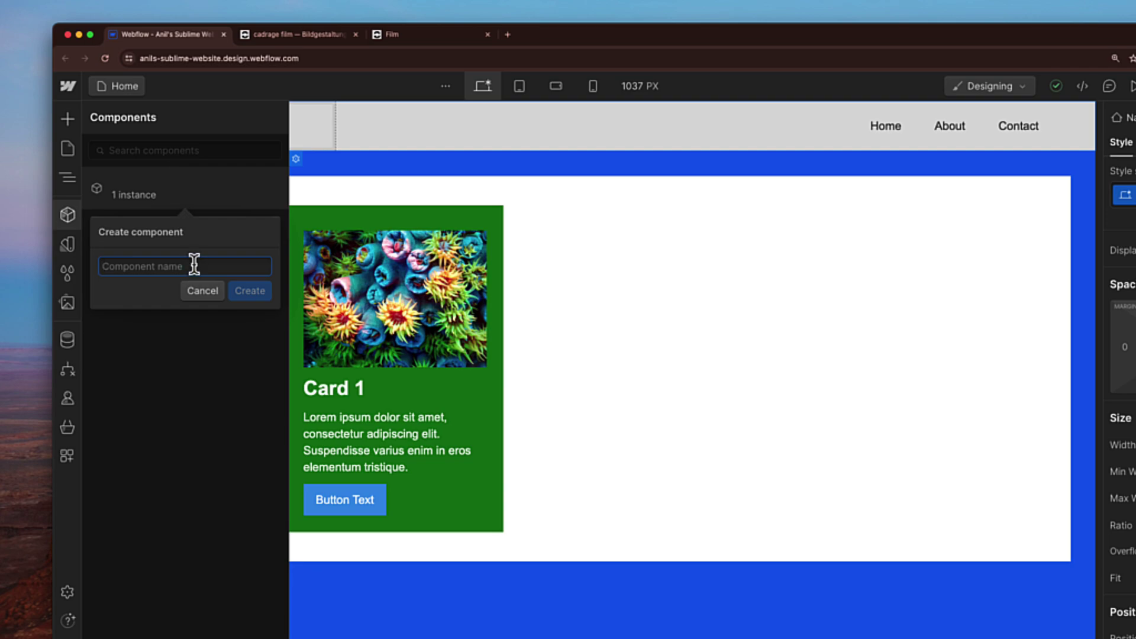
type("Nav")
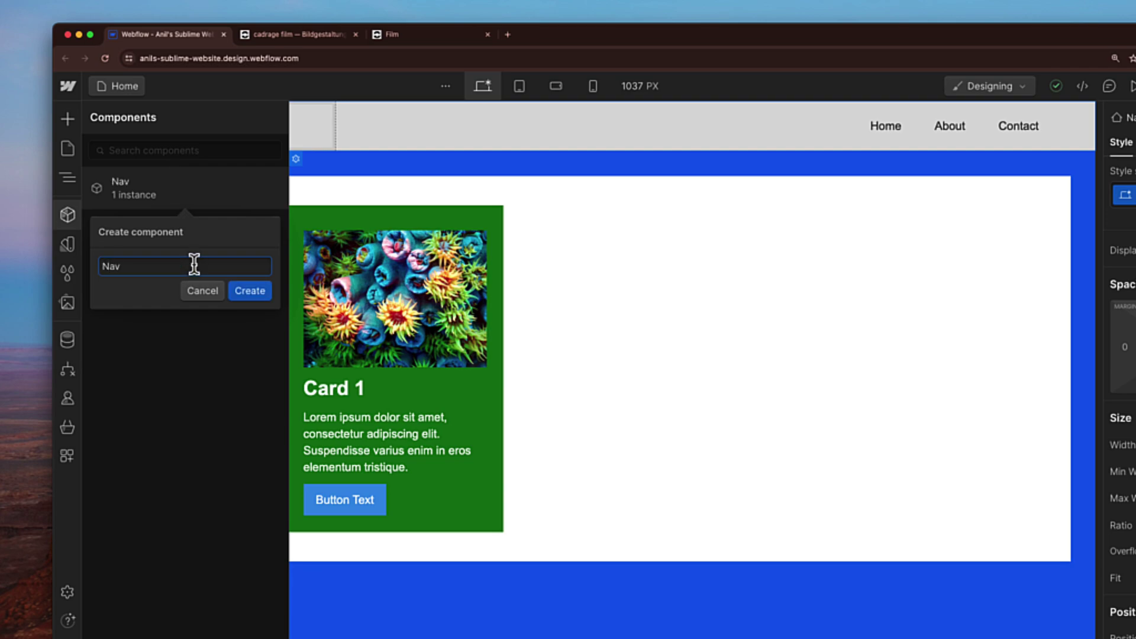
type("igation")
left_click(253, 293)
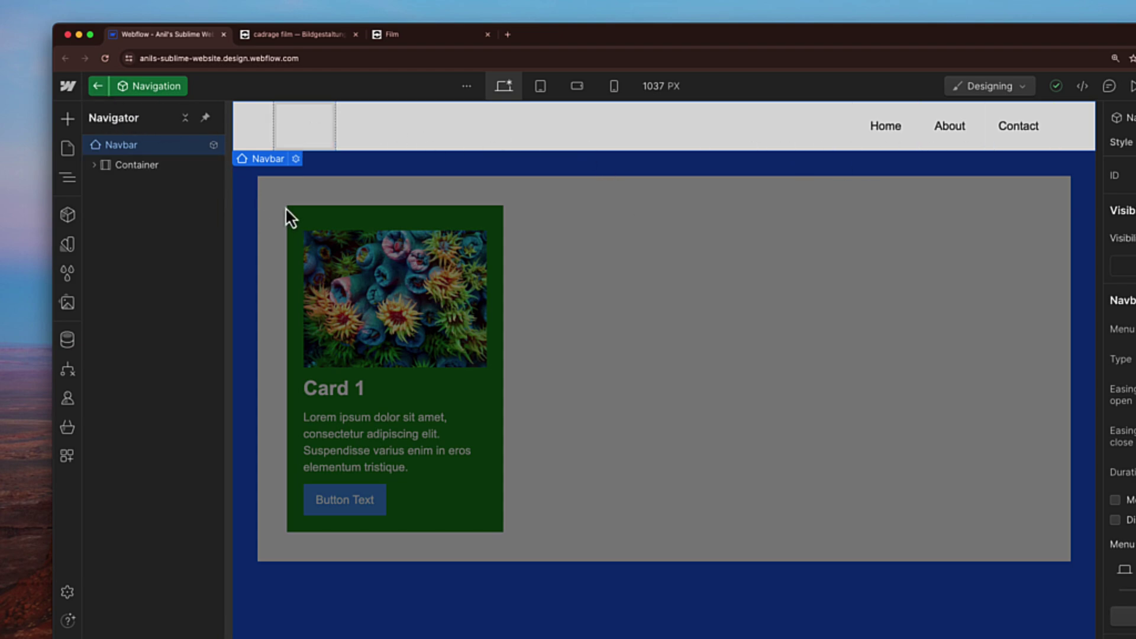
left_click(98, 88)
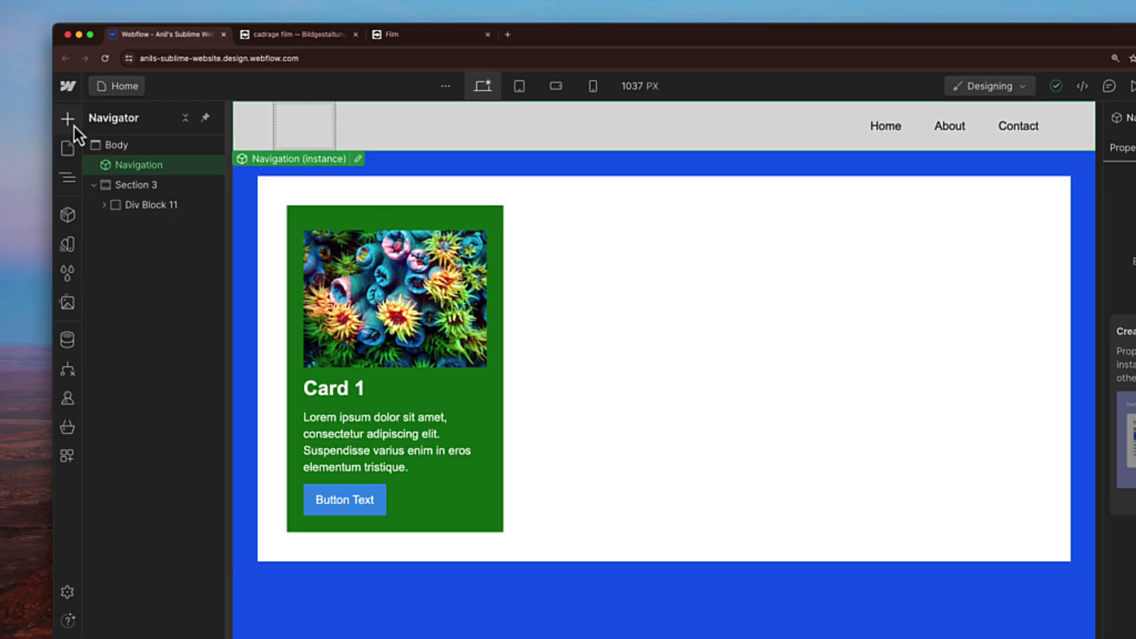
Add a new page named Contact, with slug contact, from the Pages panel.
left_click(67, 151)
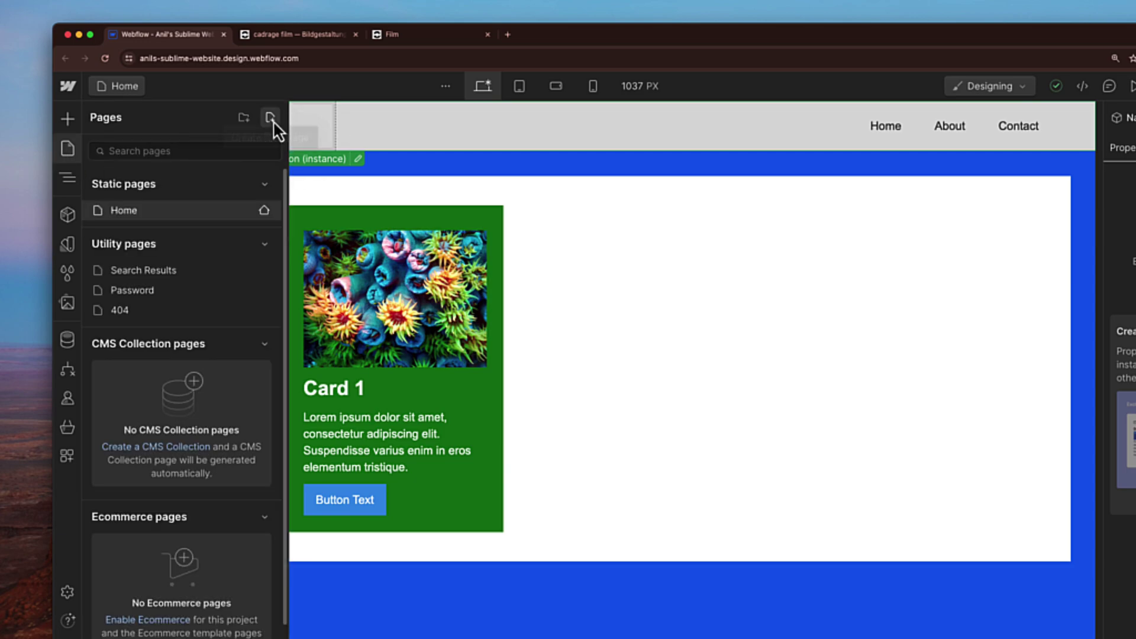
left_click(270, 118)
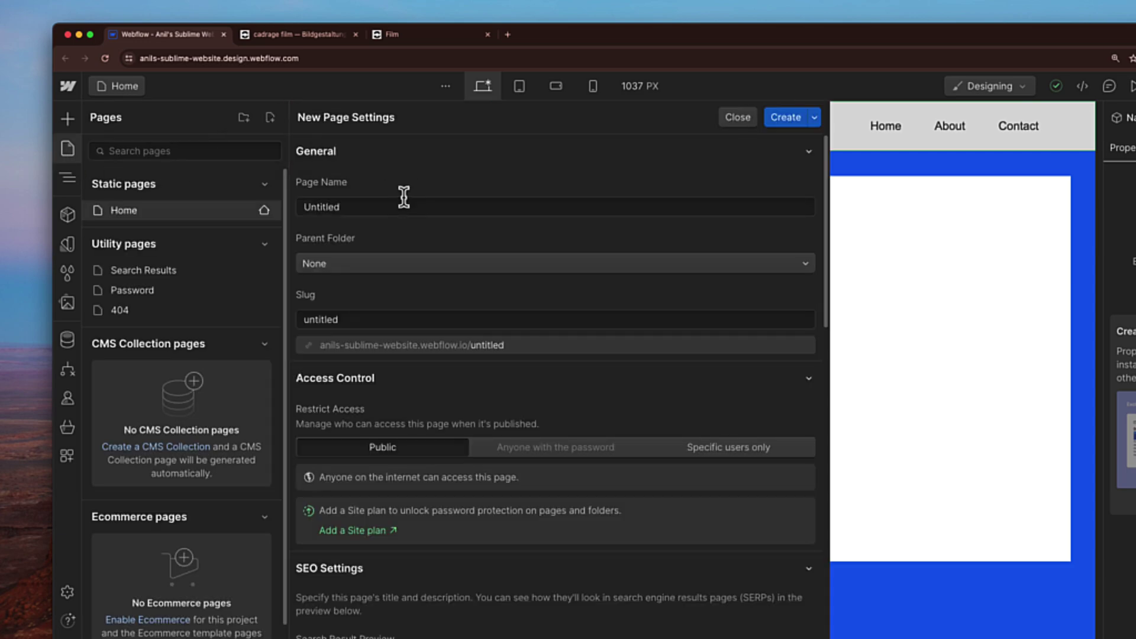
type("Sec")
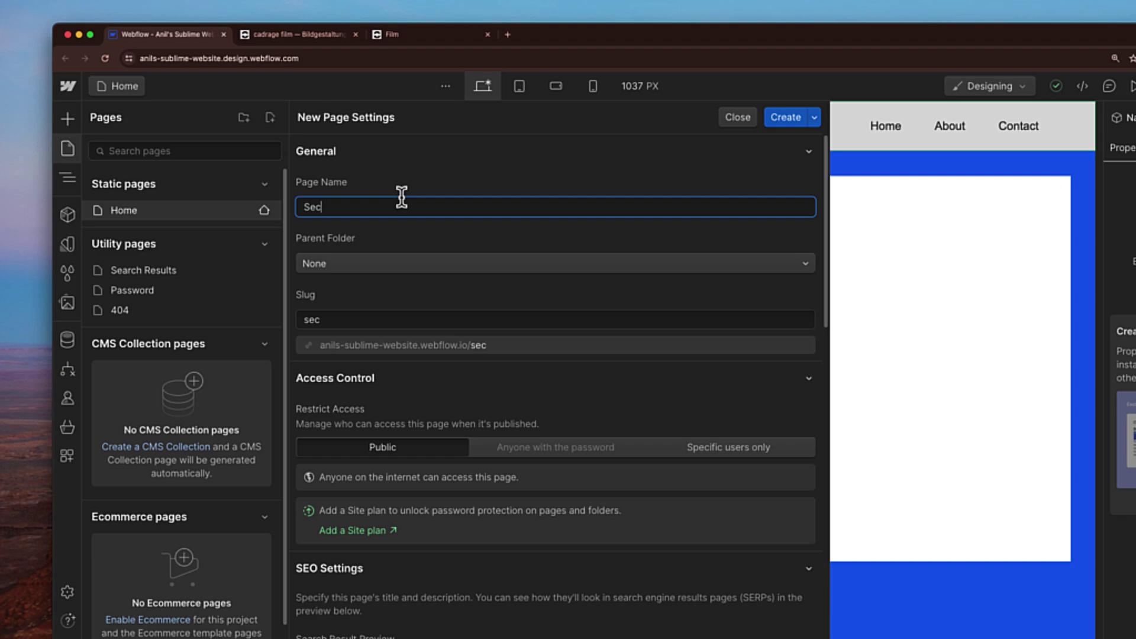
key("BackSpace")
key("BackSpace")
key("BackSpace")
type("Contact")
left_click(799, 172)
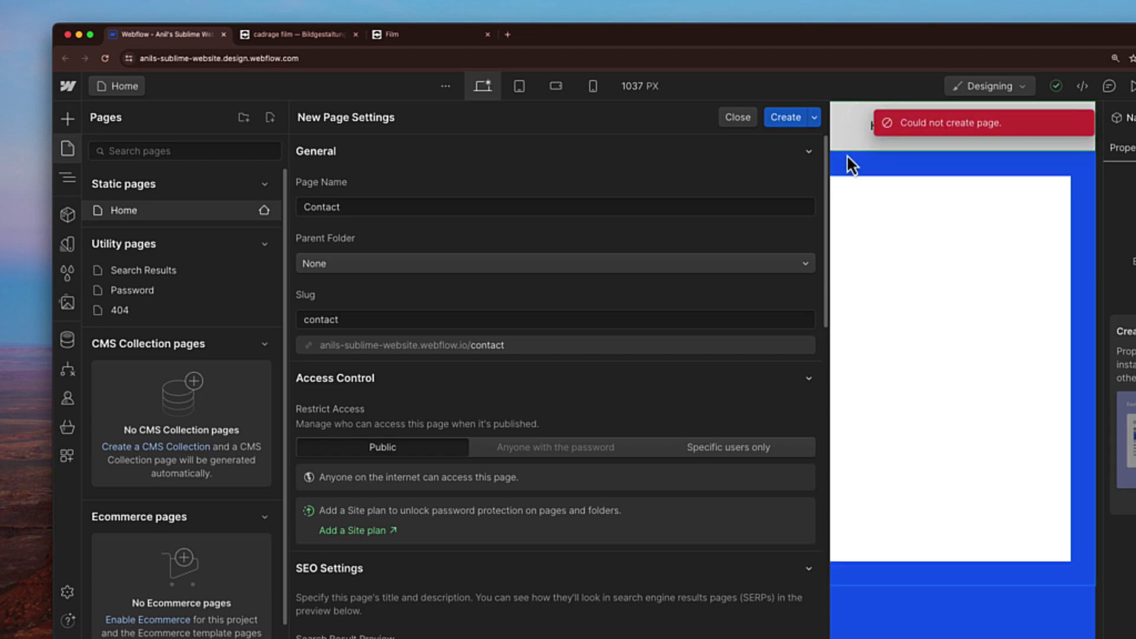
left_click(784, 117)
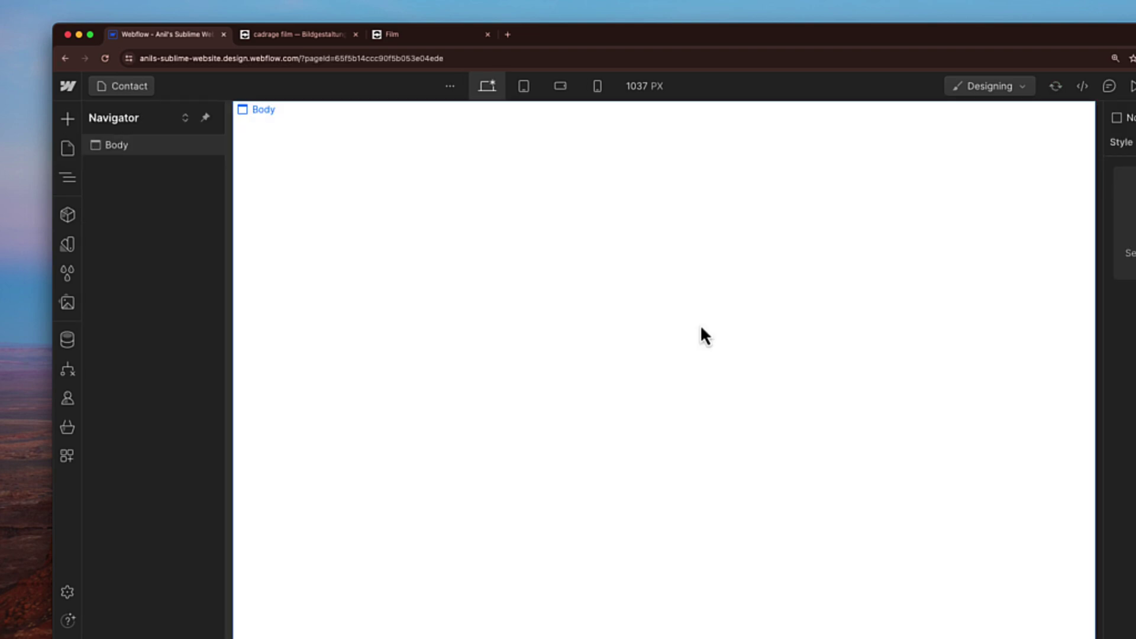
Place the Navigation component atop the Contact page, then return to Home and select its instance.
left_click(70, 216)
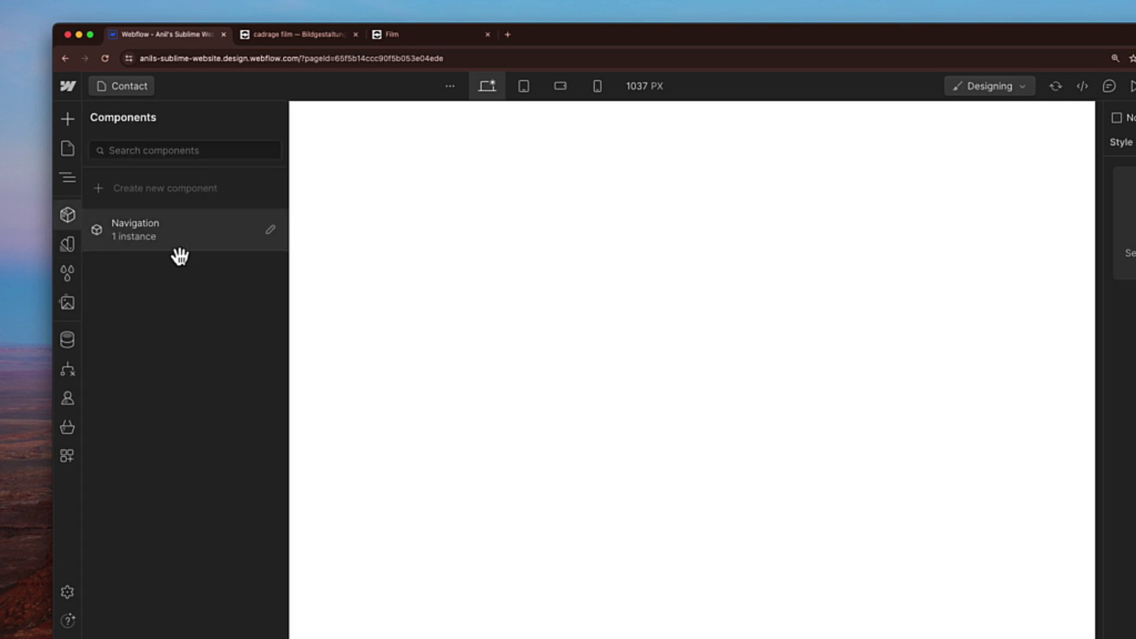
left_click_drag(180, 256, 284, 294)
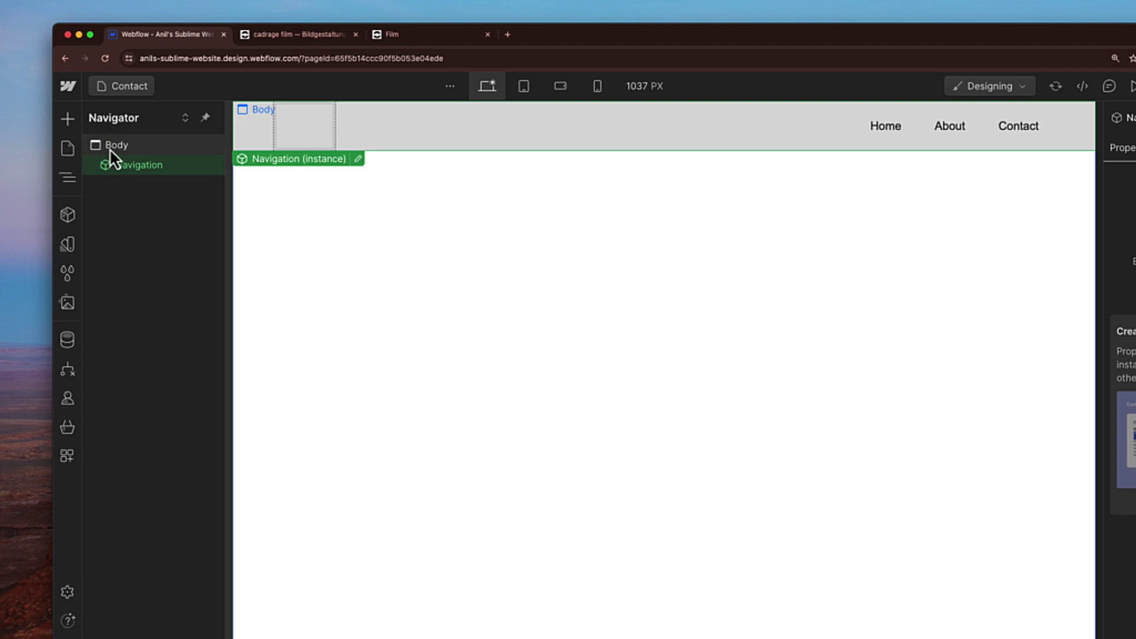
left_click(67, 149)
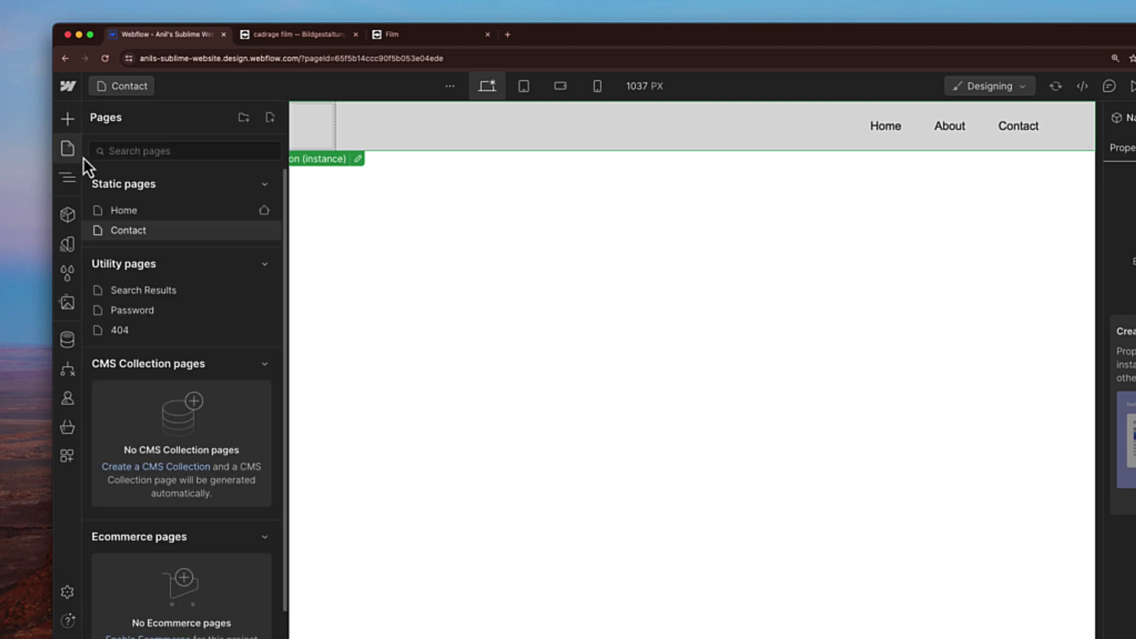
left_click(123, 211)
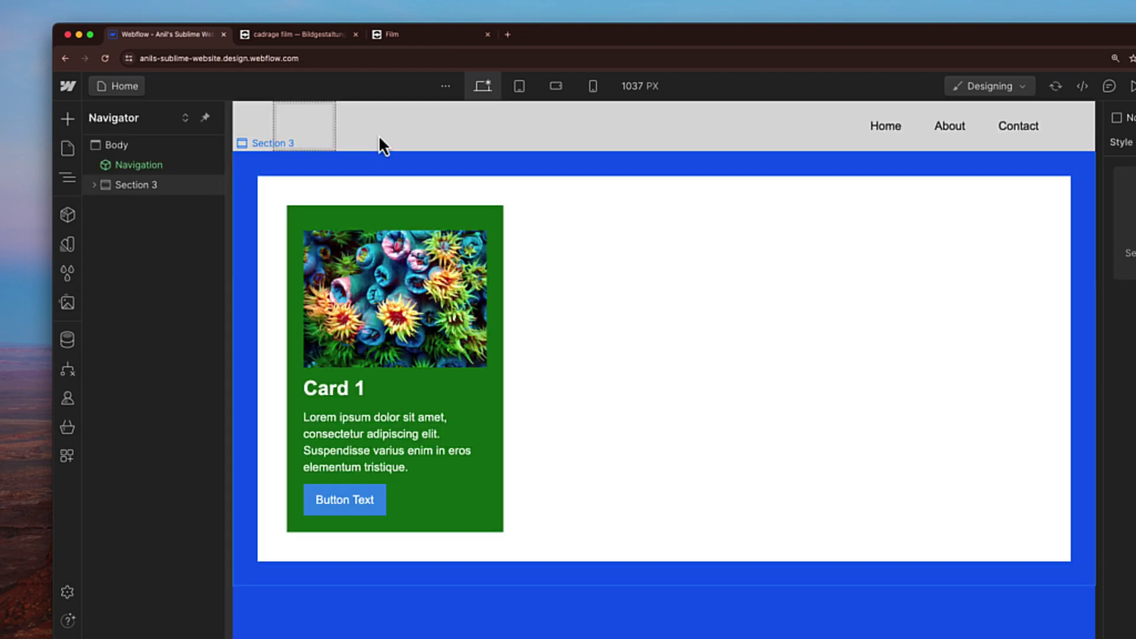
left_click(379, 131)
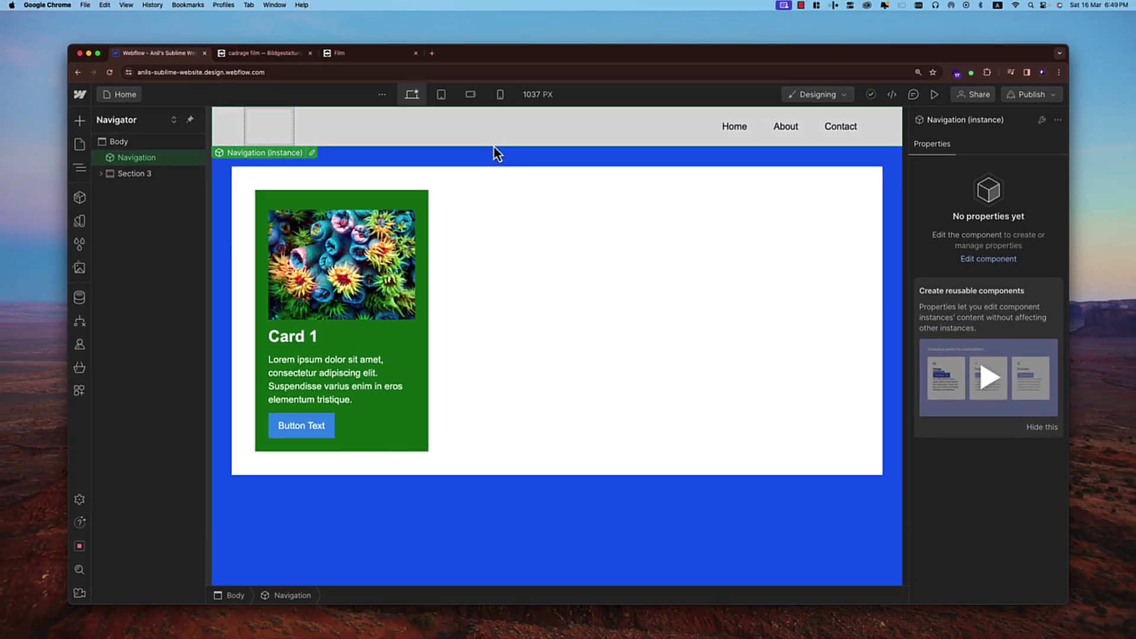
Edit the Navigation component's Contact link text, adding 'Us'.
double_click(582, 131)
left_click(844, 129)
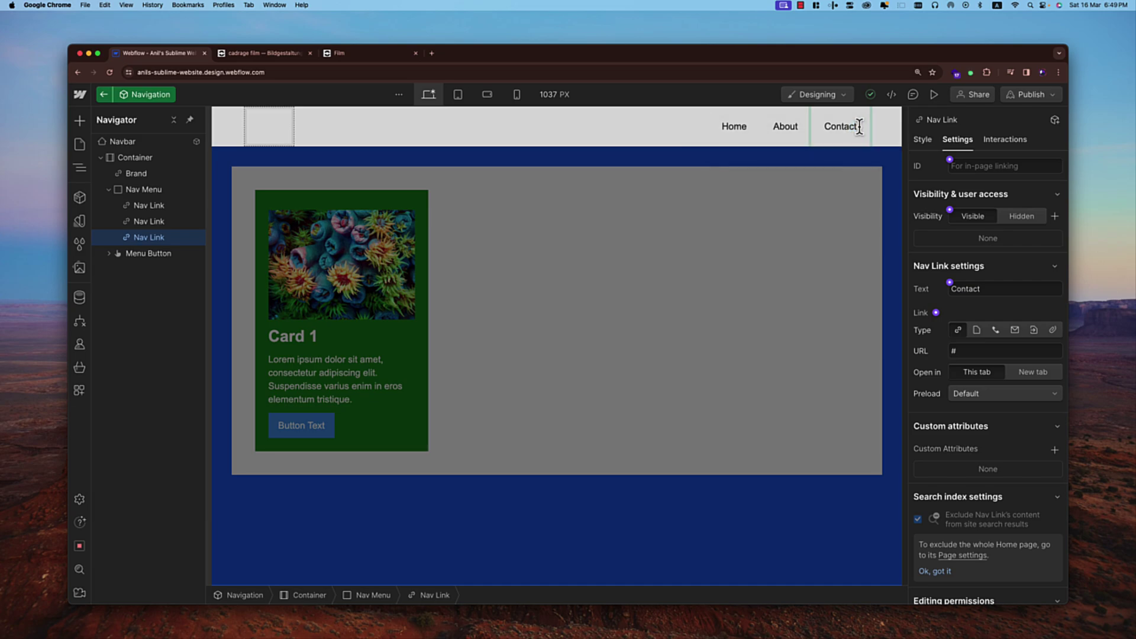
type("Us")
left_click(875, 171)
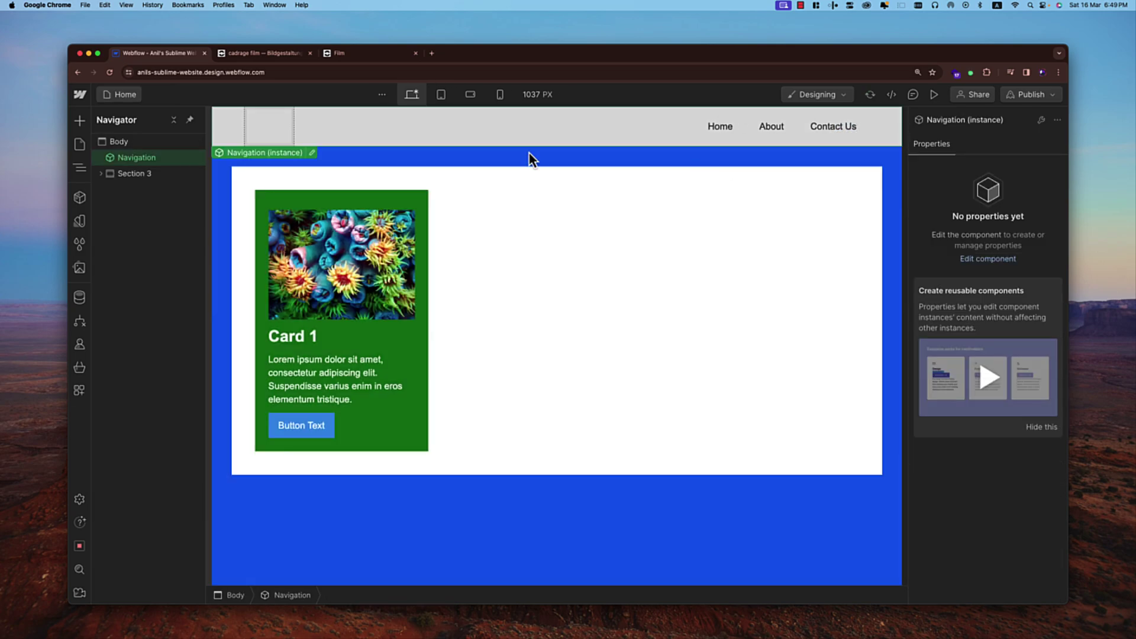
View the Contact page and the Components panel to check the shared Navigation bar.
left_click(83, 145)
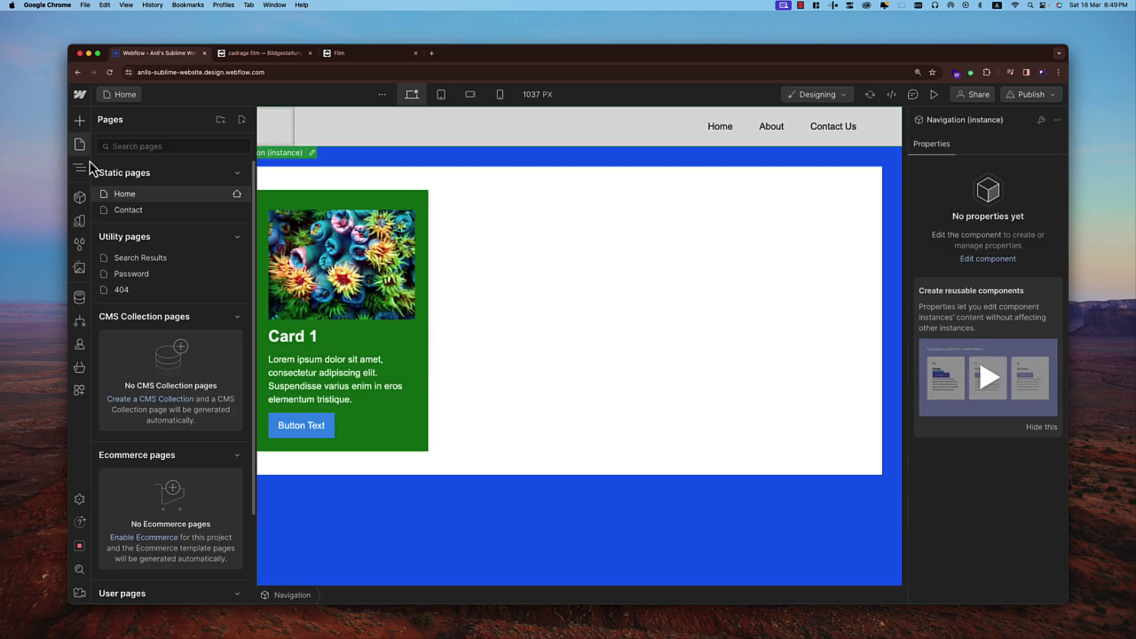
left_click(128, 210)
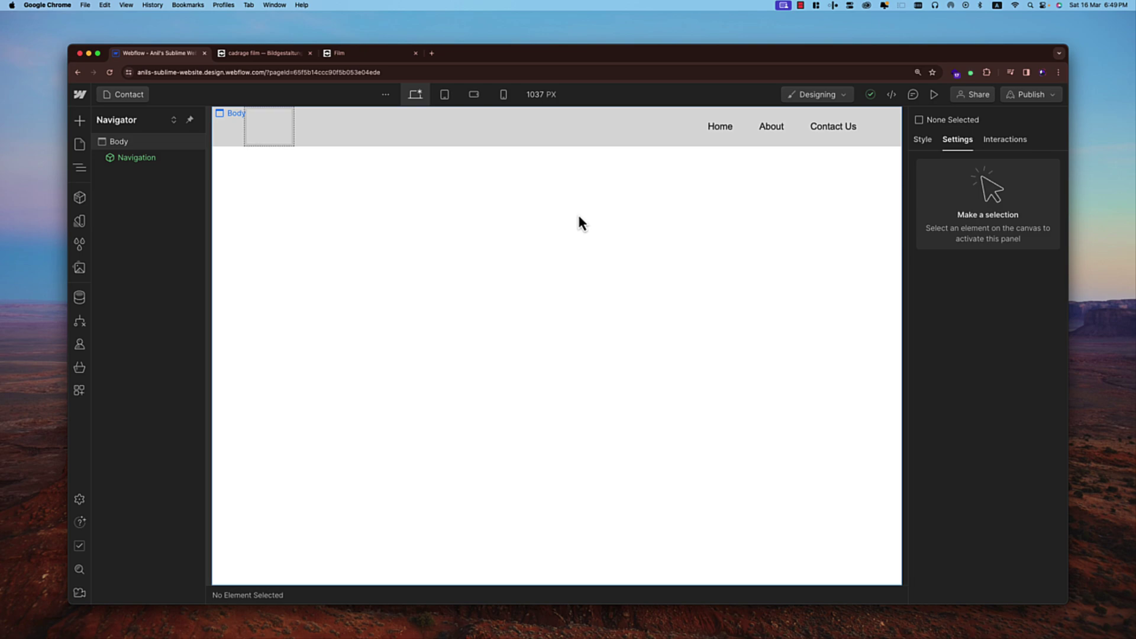
left_click(81, 200)
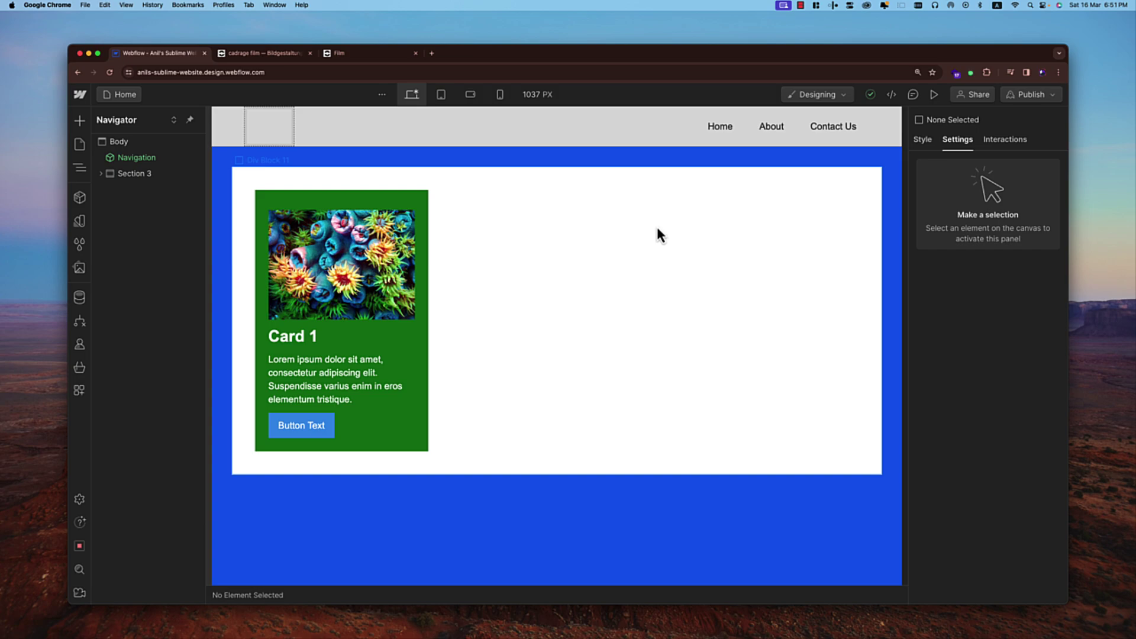
Delete the Navigation instance from both the Home and Contact pages.
left_click(529, 126)
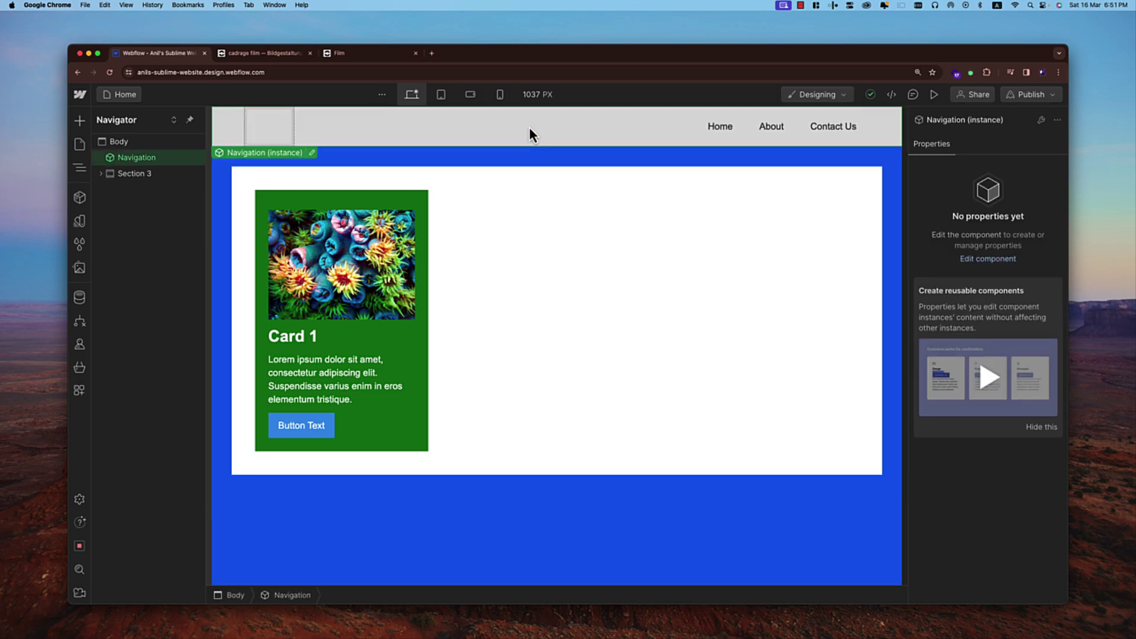
key("Delete")
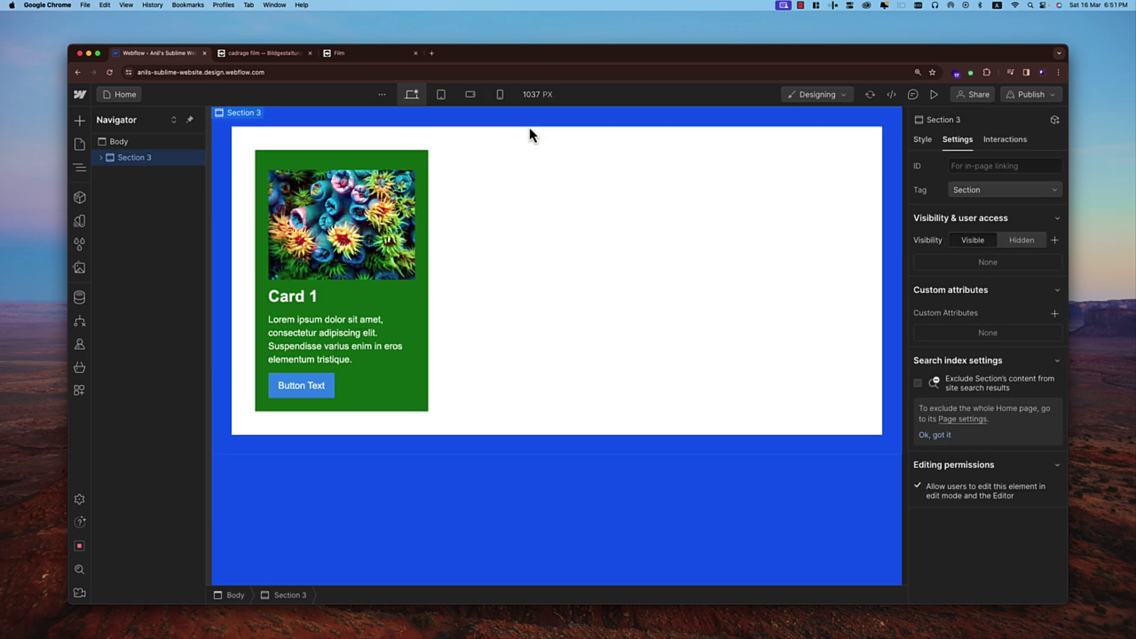
left_click(79, 145)
left_click(127, 210)
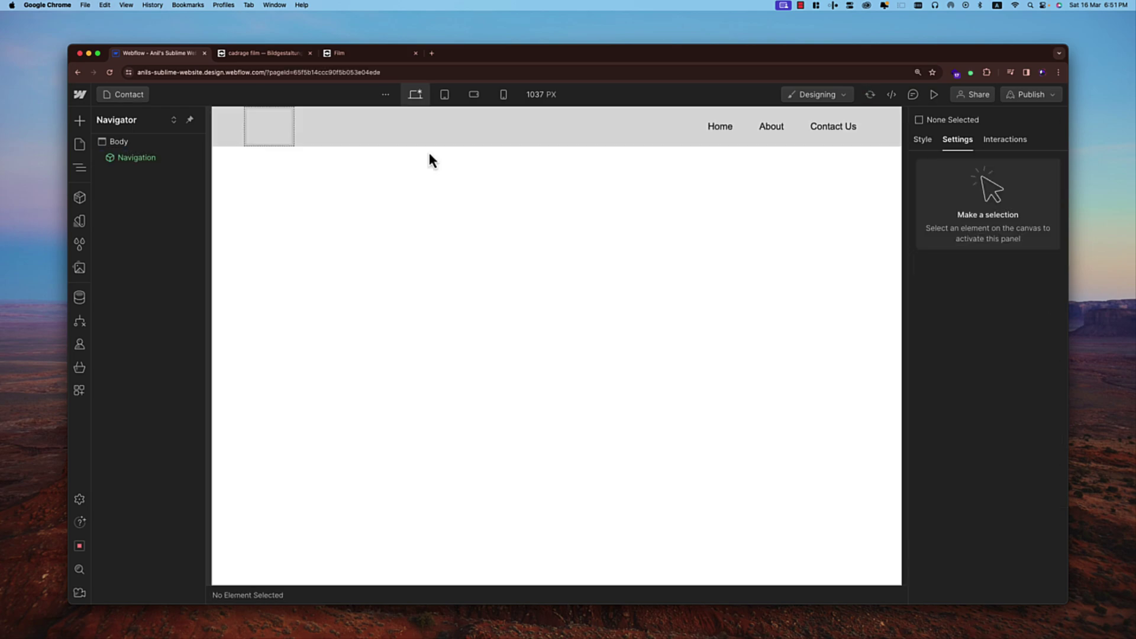
left_click(425, 129)
key("Delete")
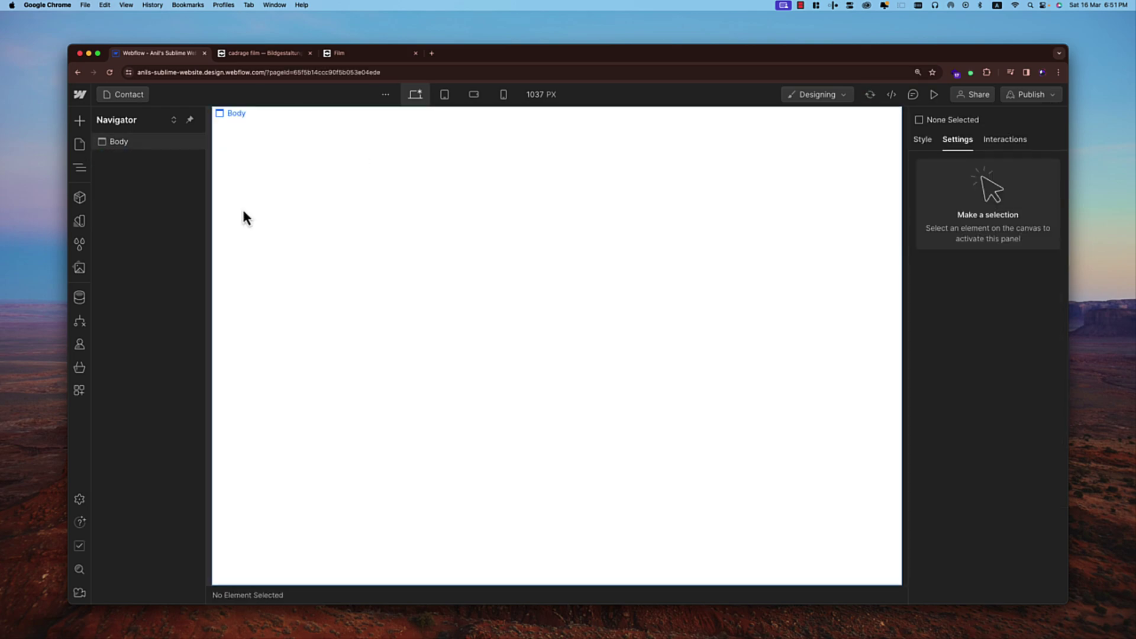
left_click(441, 249)
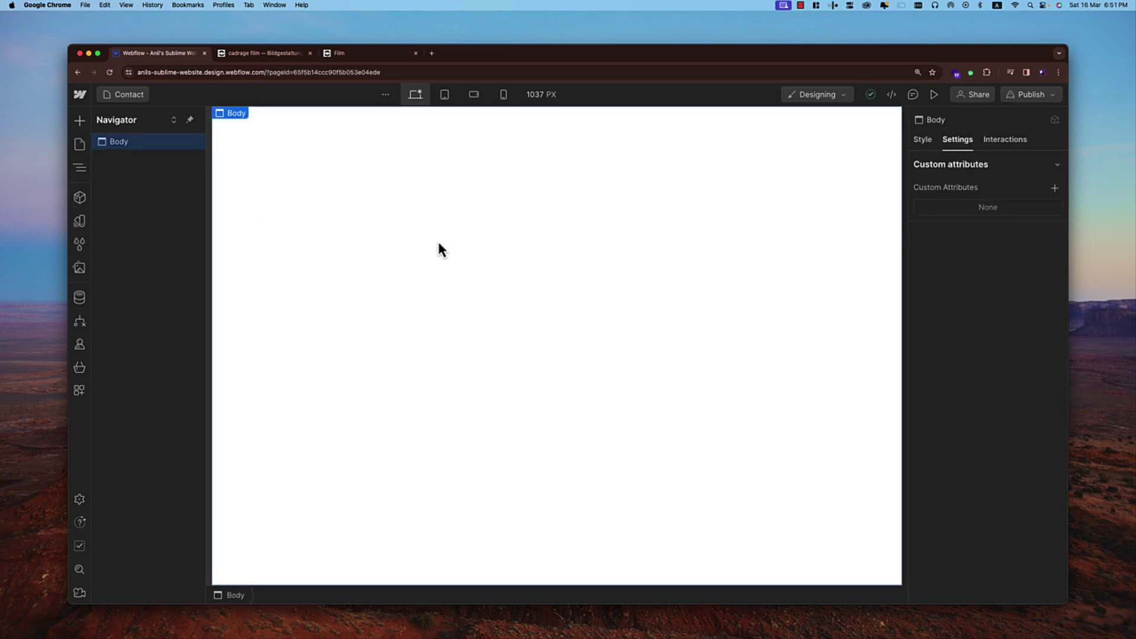
Confirm the Navigation component has 0 instances and reopen the Home page.
left_click(77, 199)
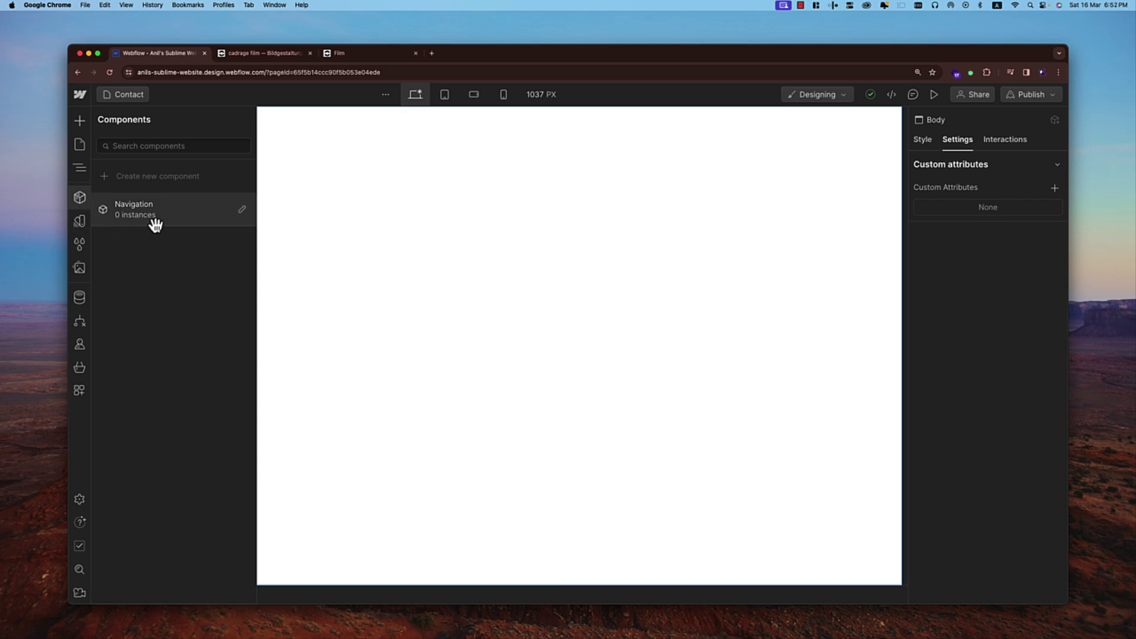
left_click(81, 145)
left_click(120, 198)
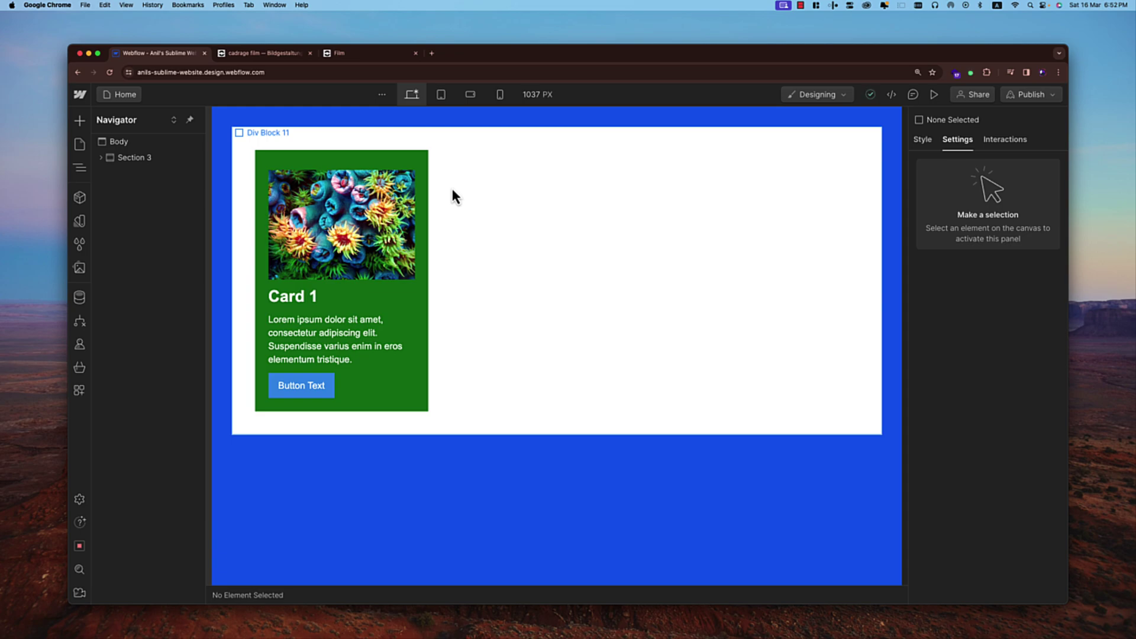
left_click(271, 162)
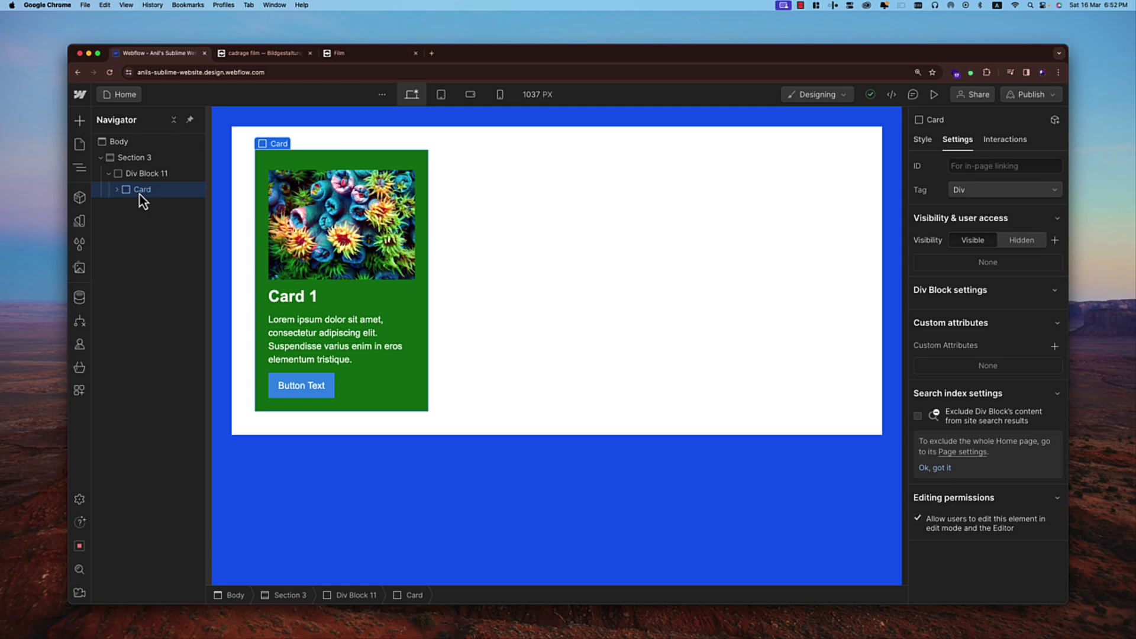
left_click(136, 172)
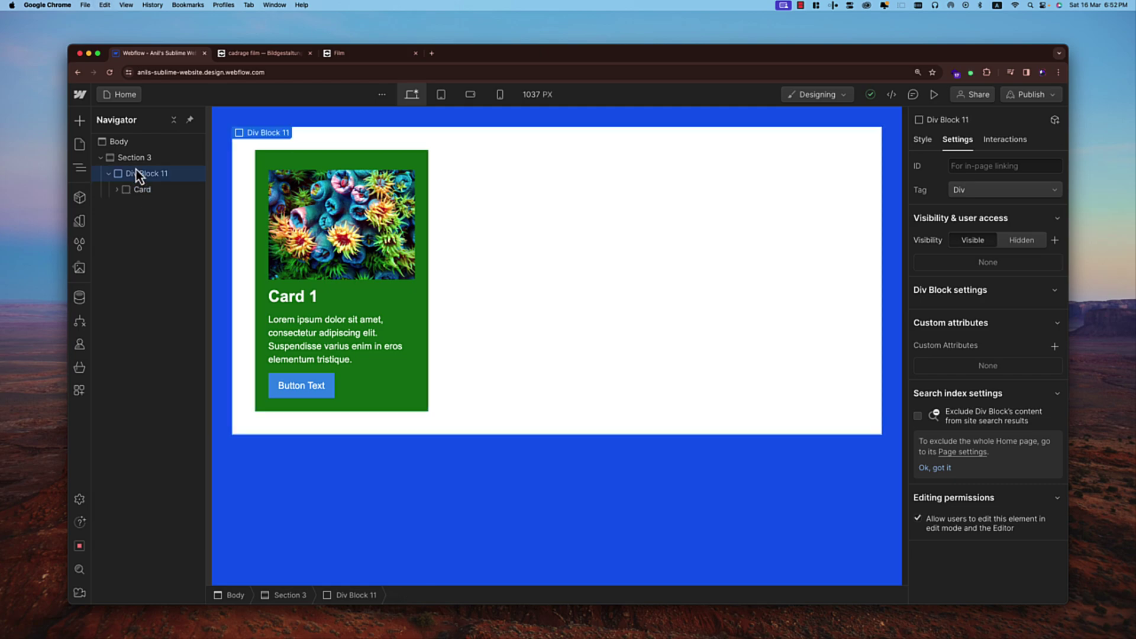
key("super+v")
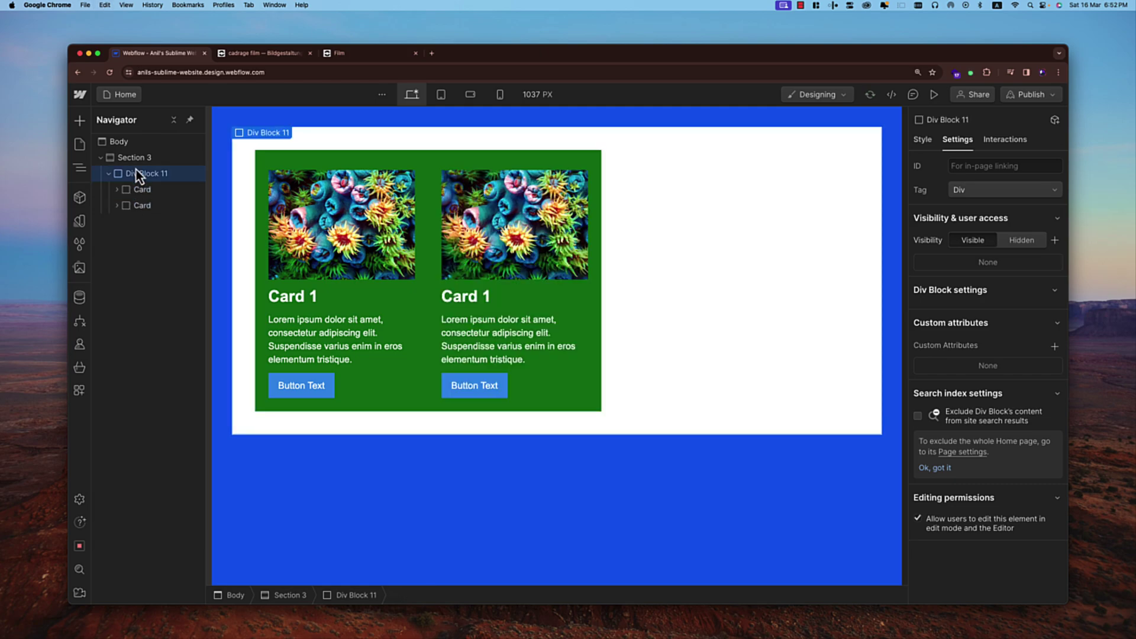
key("super+v")
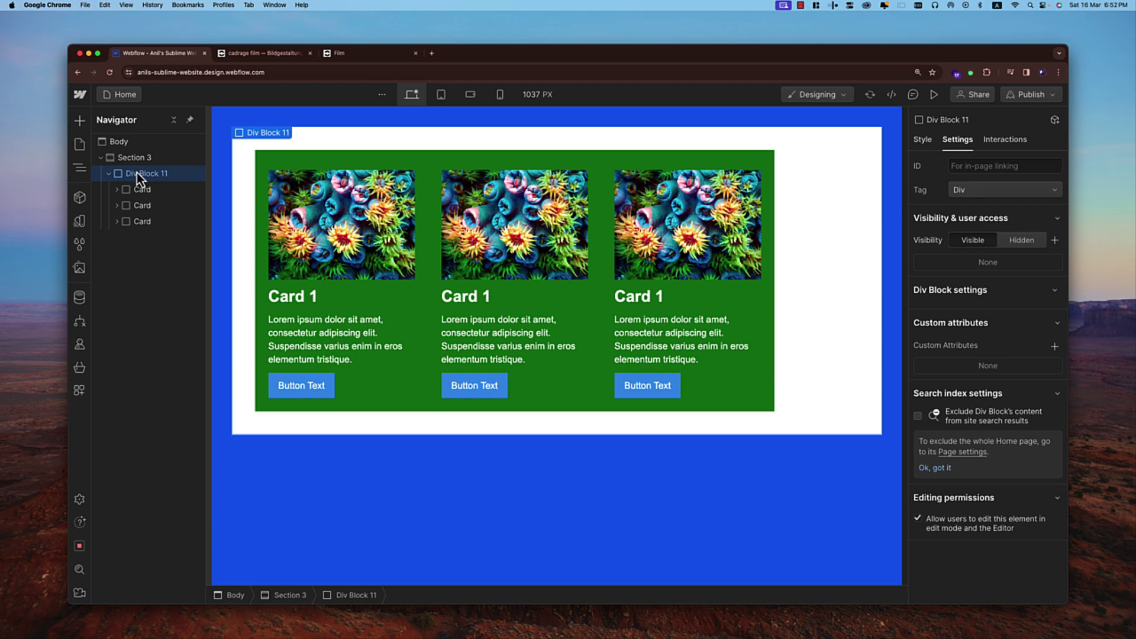
key("super+z")
key("super+z")
left_click(144, 189)
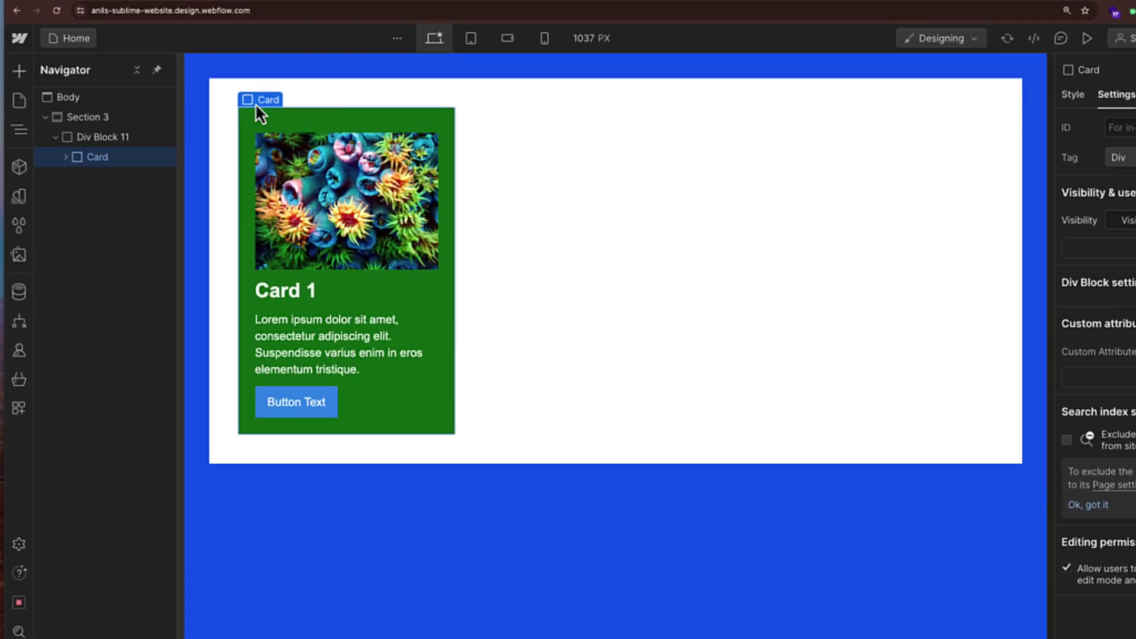
Make the card a reusable component named Card and exit component editing.
right_click(256, 106)
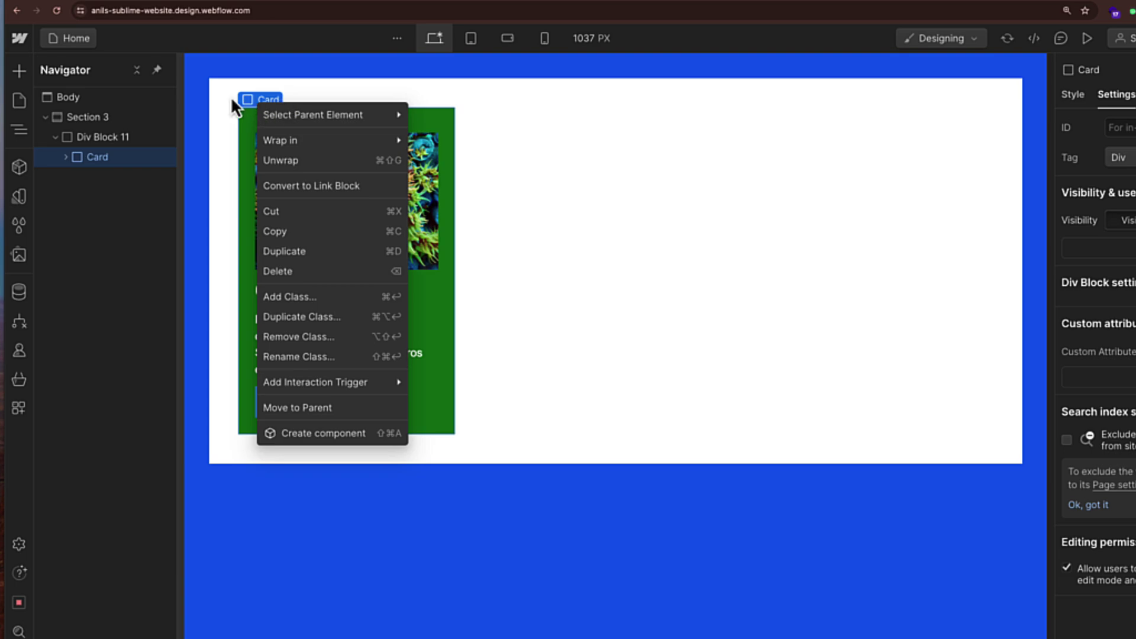
left_click(332, 437)
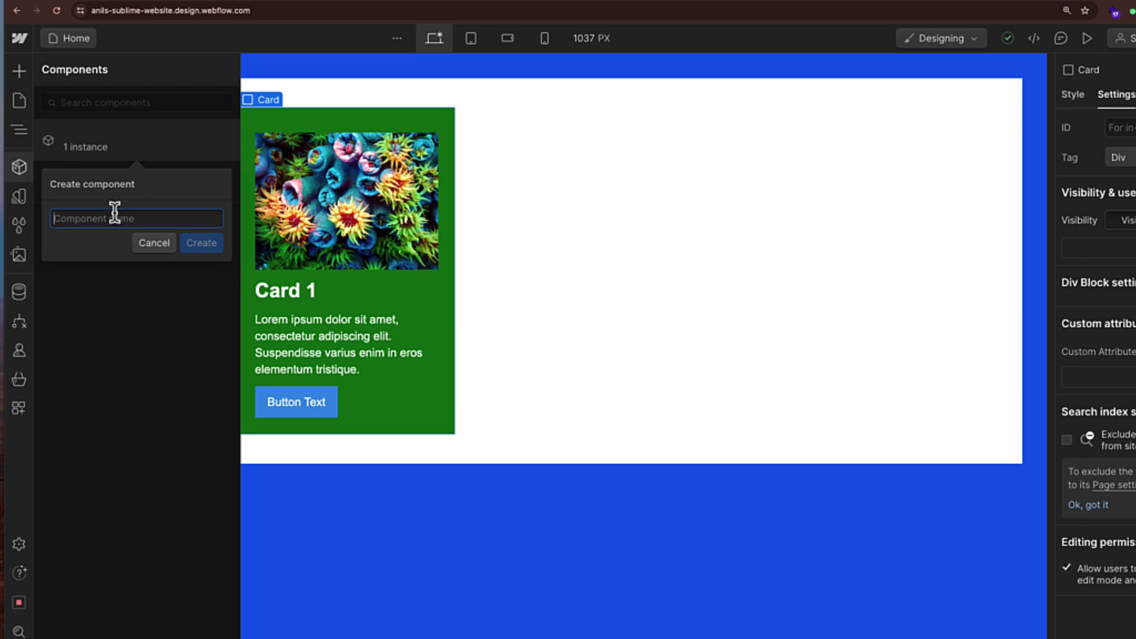
type("Card")
key("Return")
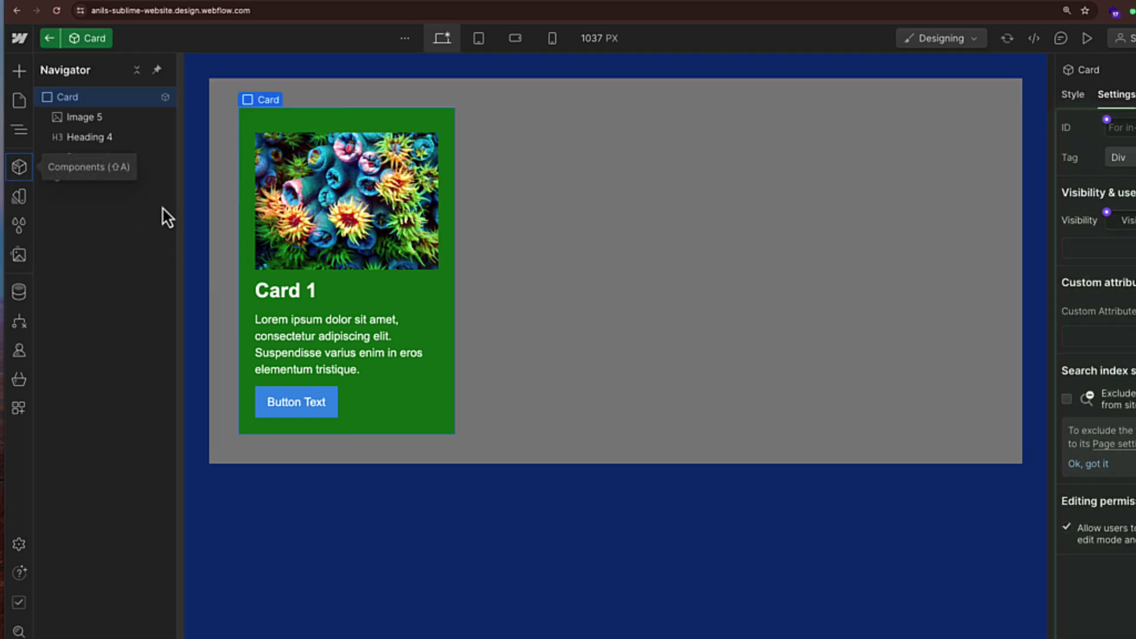
left_click(605, 231)
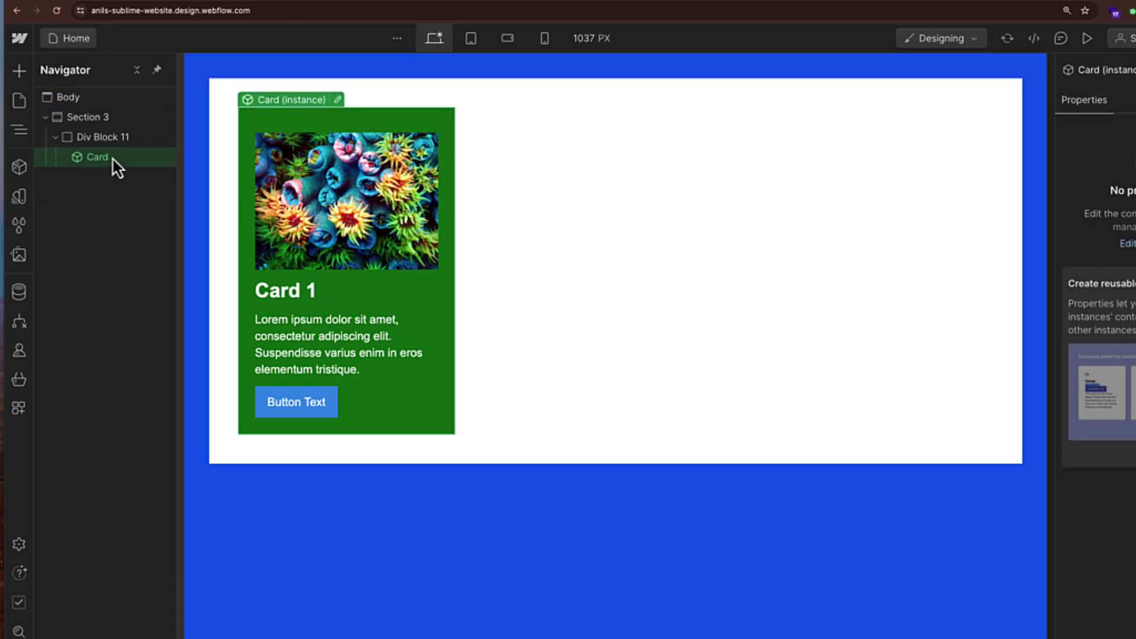
Paste two more Card instances into Div Block 11, making three side by side.
left_click(101, 140)
key("ctrl+v")
key("ctrl+v")
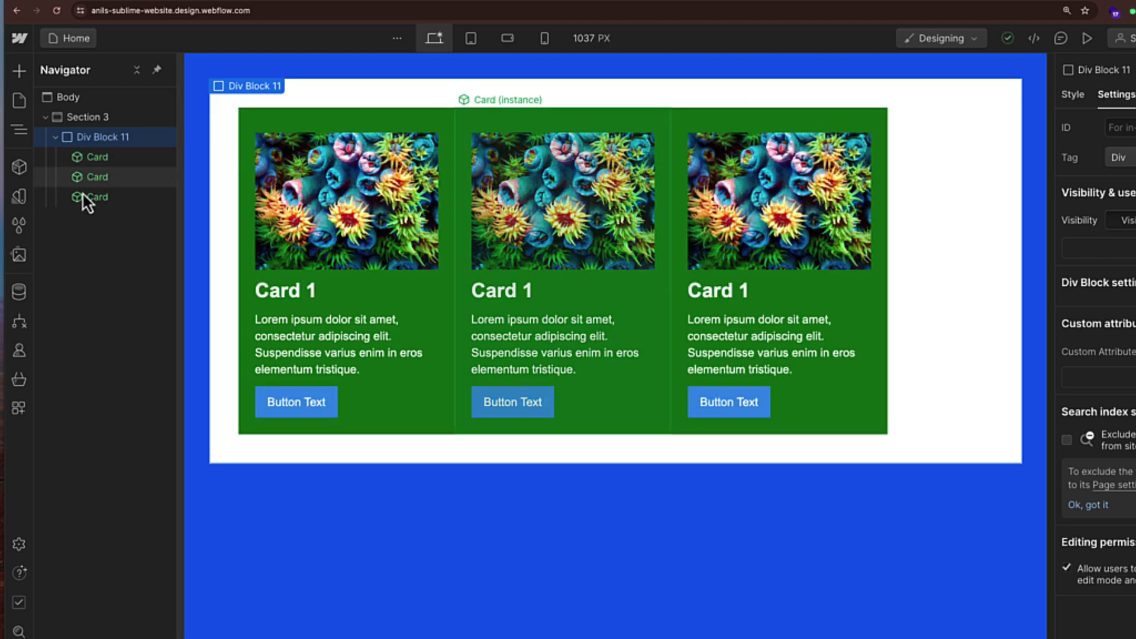
left_click(87, 158)
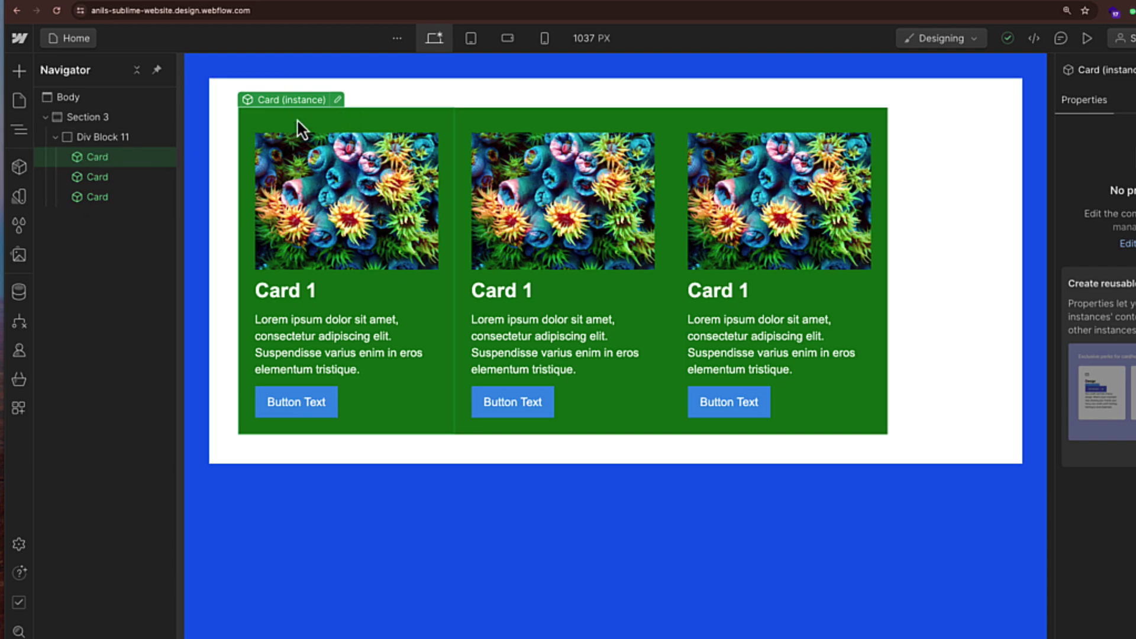
left_click(338, 99)
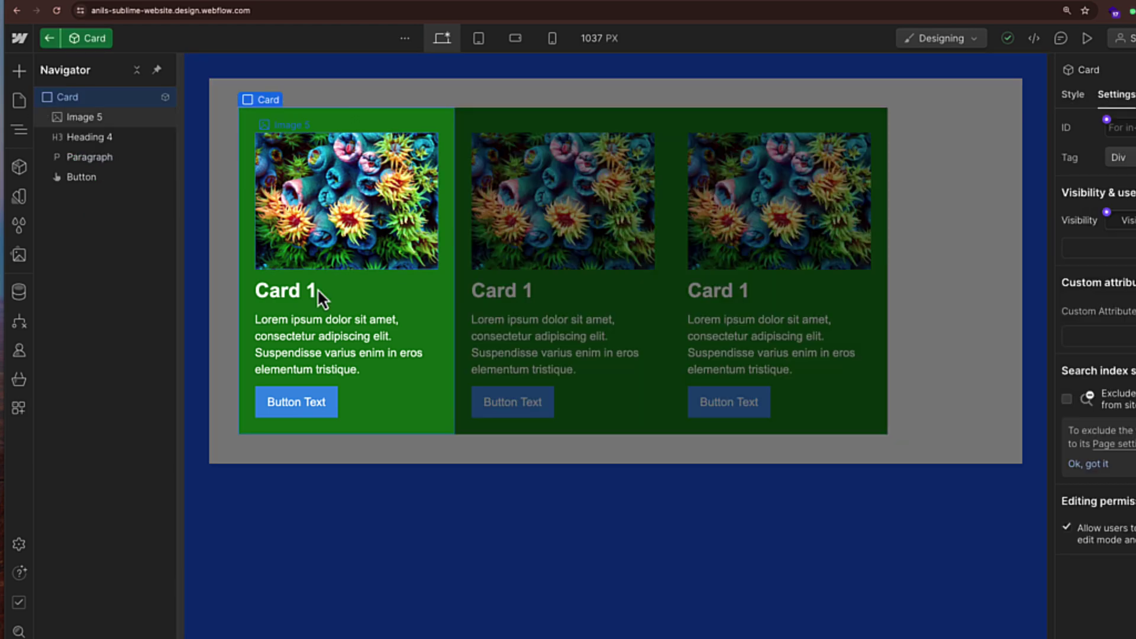
left_click(289, 291)
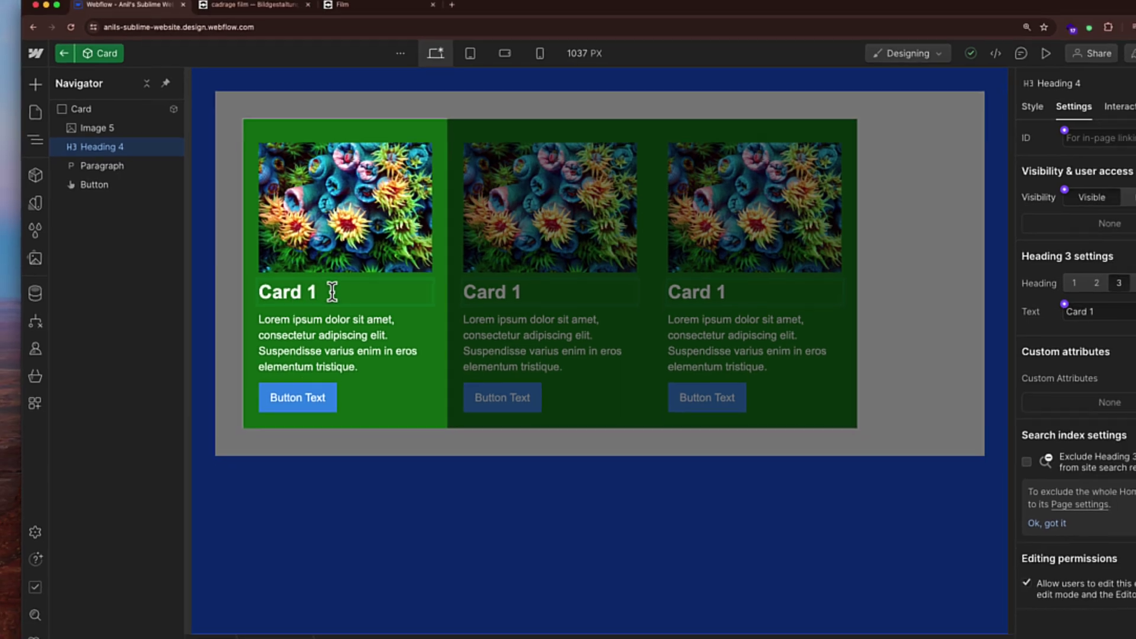
key("BackSpace")
type("2")
key("BackSpace")
type("3")
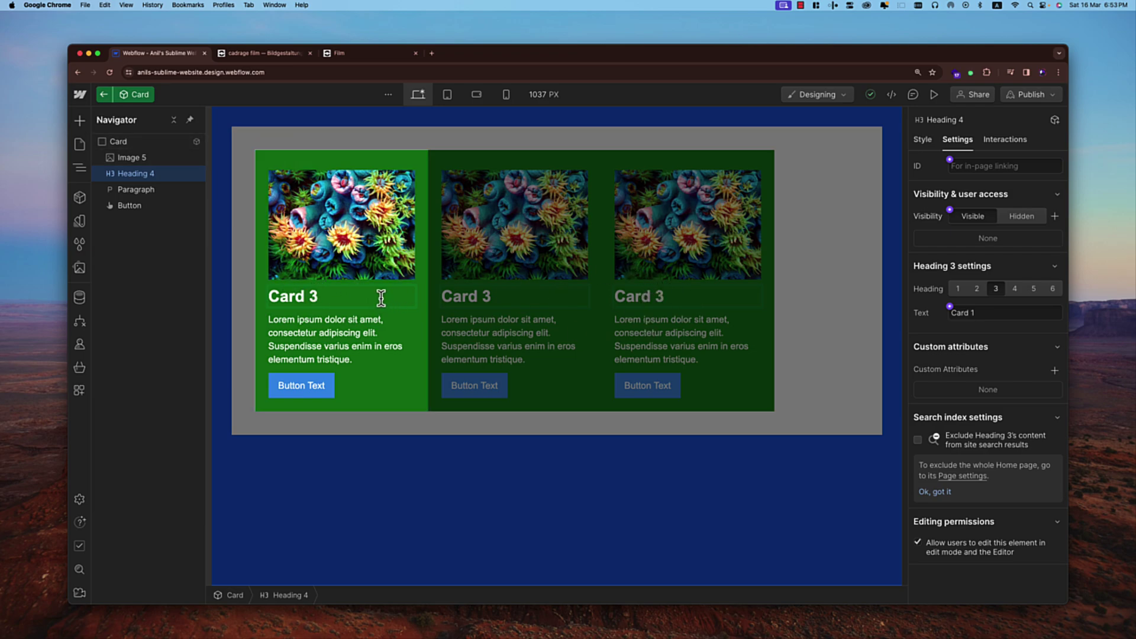
key("BackSpace")
type("1")
key("Escape")
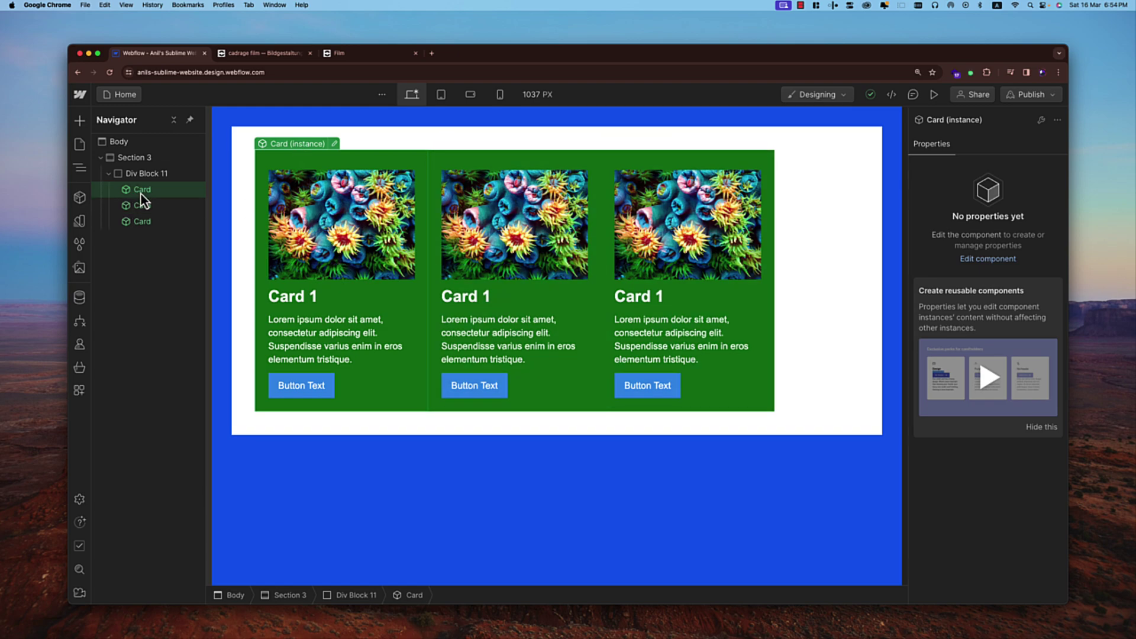
Connect the Card component's image to a new property named Image 5, then exit component editing.
left_click(335, 143)
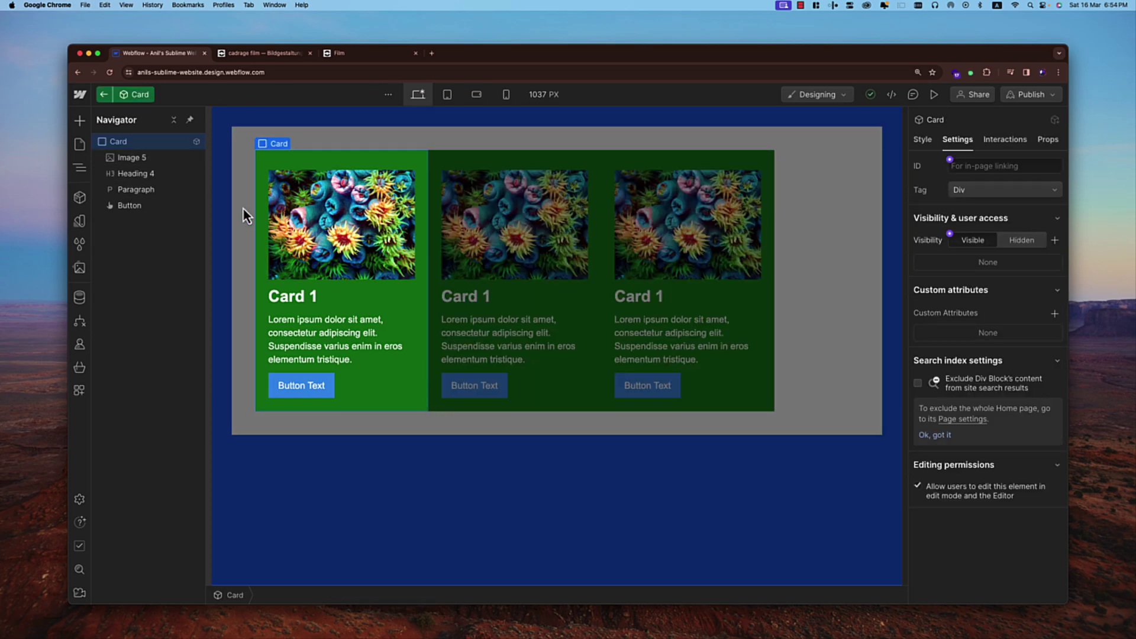
left_click(312, 201)
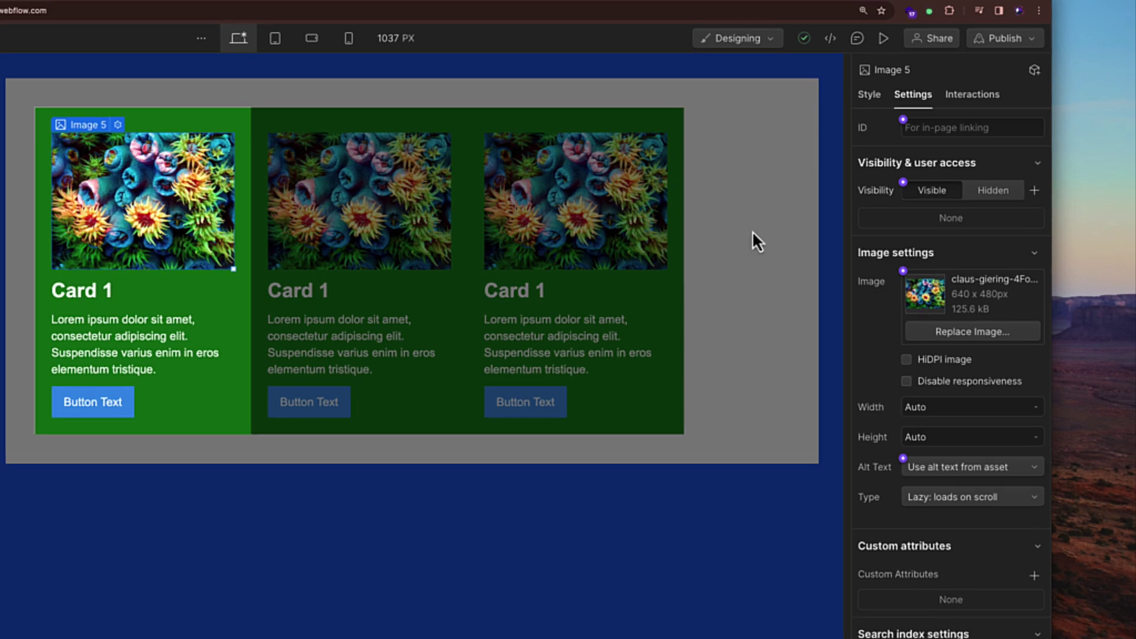
left_click(865, 95)
left_click(915, 98)
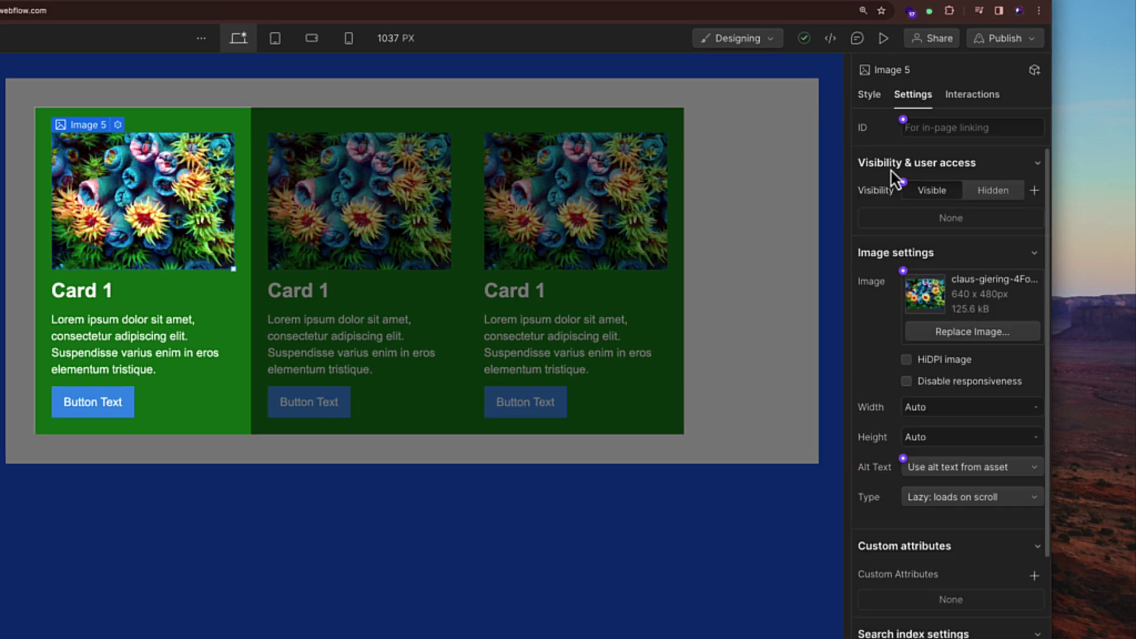
left_click(904, 273)
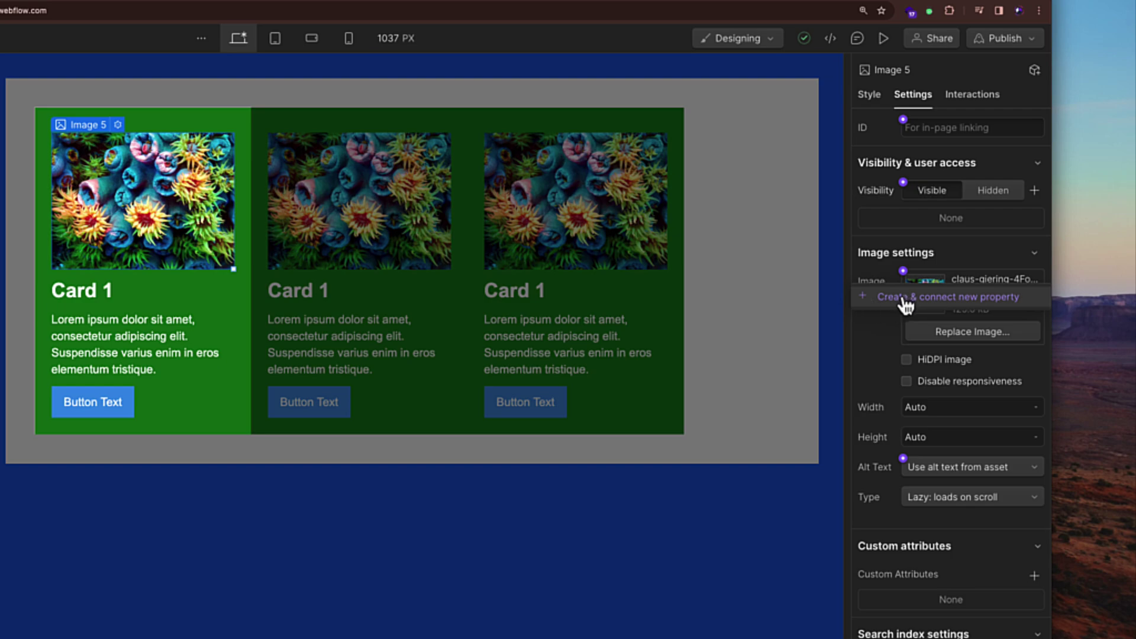
left_click(905, 303)
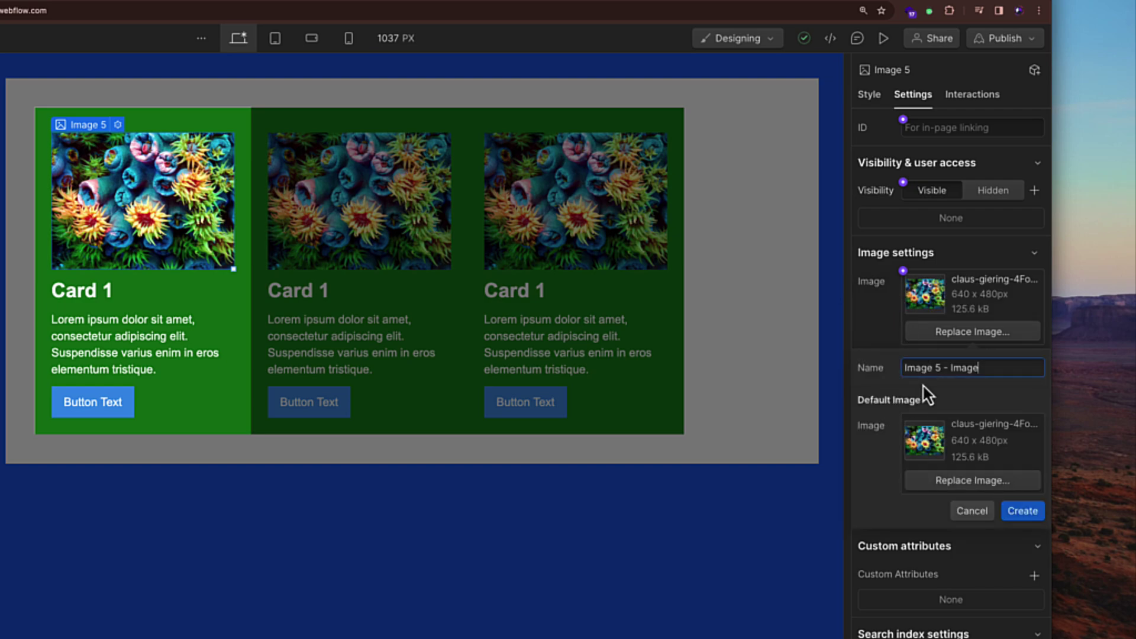
double_click(966, 367)
key("BackSpace")
key("BackSpace")
key("BackSpace")
key("BackSpace")
left_click(1023, 511)
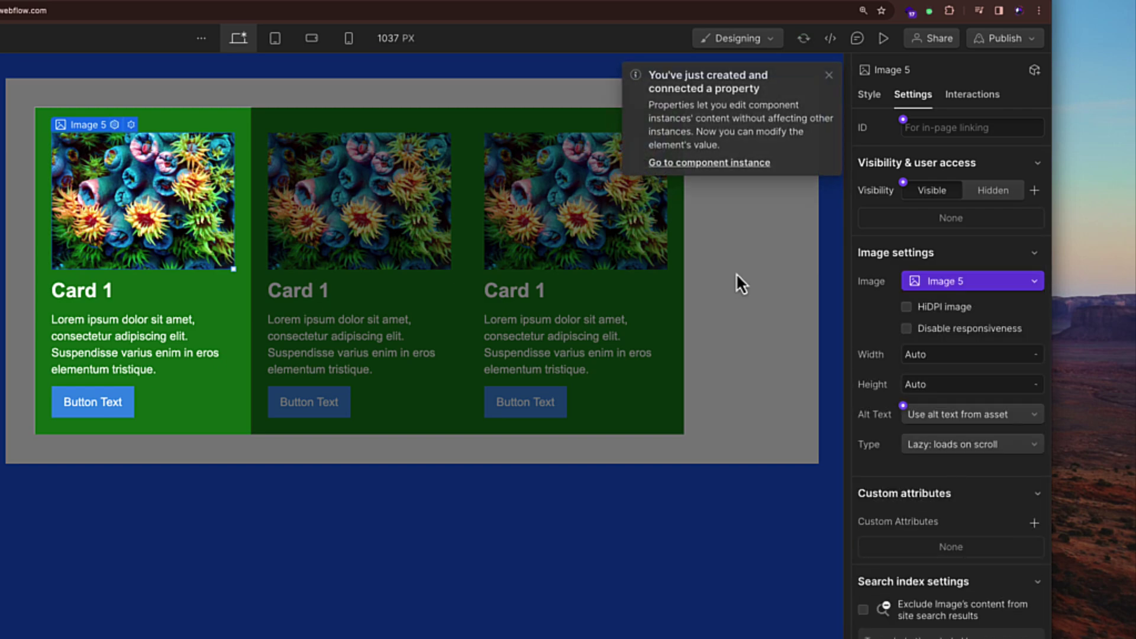
left_click(830, 75)
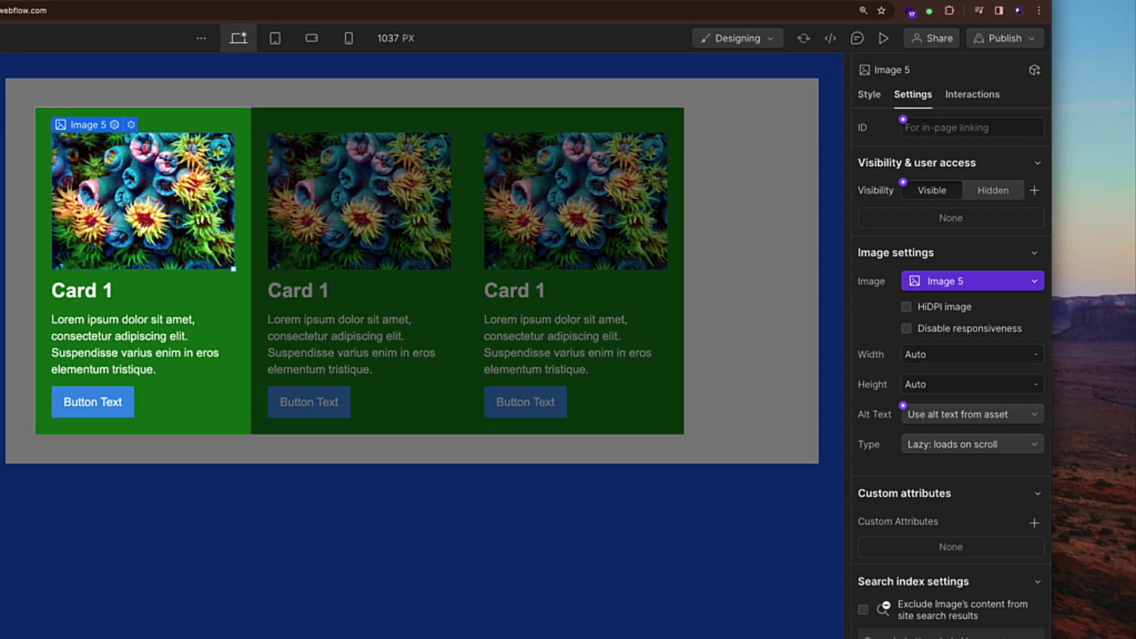
key("Escape")
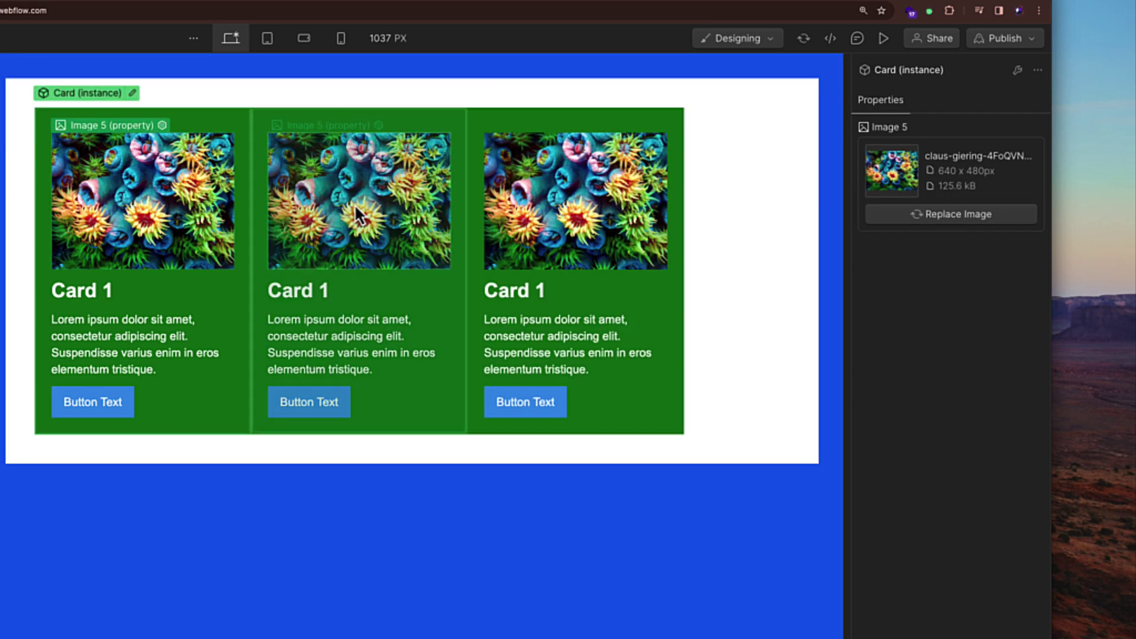
Replace the second card's image with the canyon photo and the third card's with the seaside photo.
left_click(358, 224)
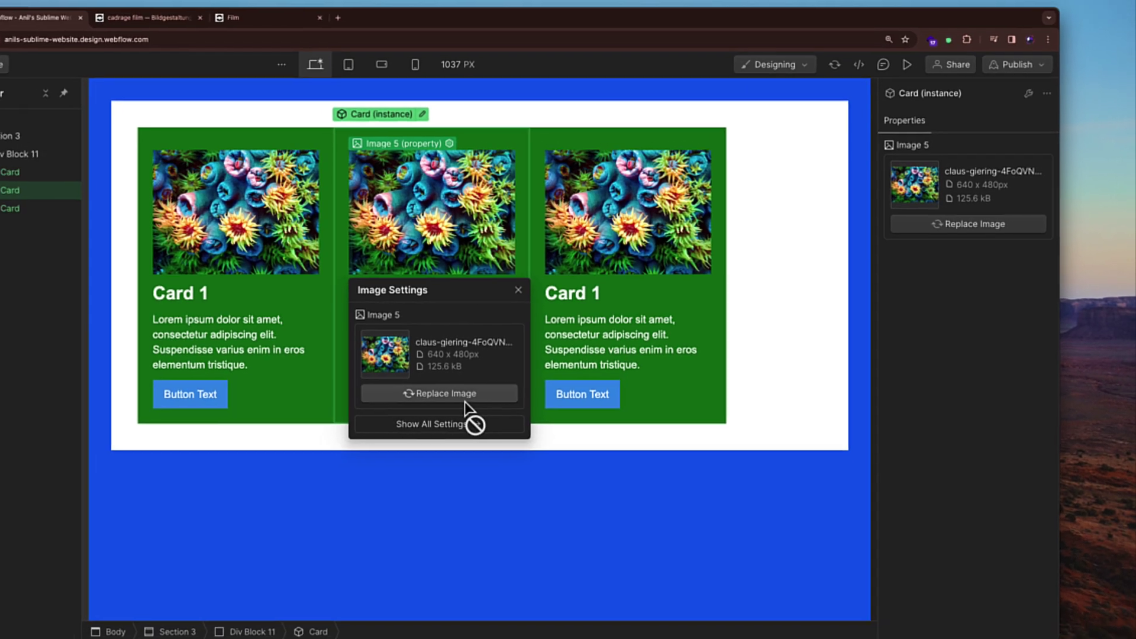
left_click(396, 400)
left_click(174, 210)
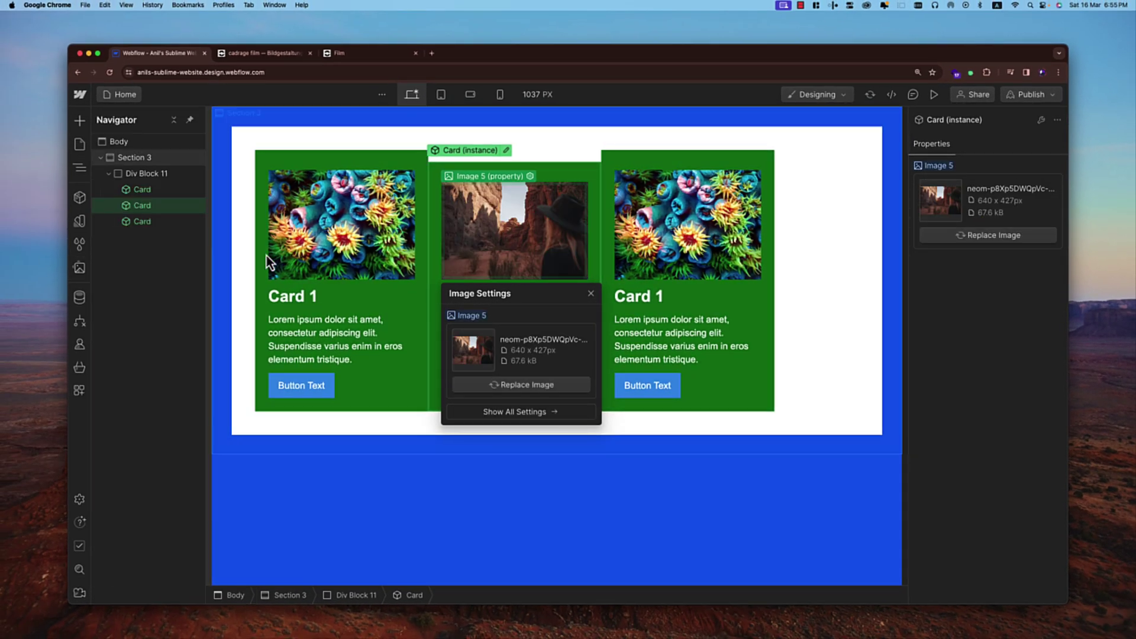
left_click(677, 208)
left_click(673, 249)
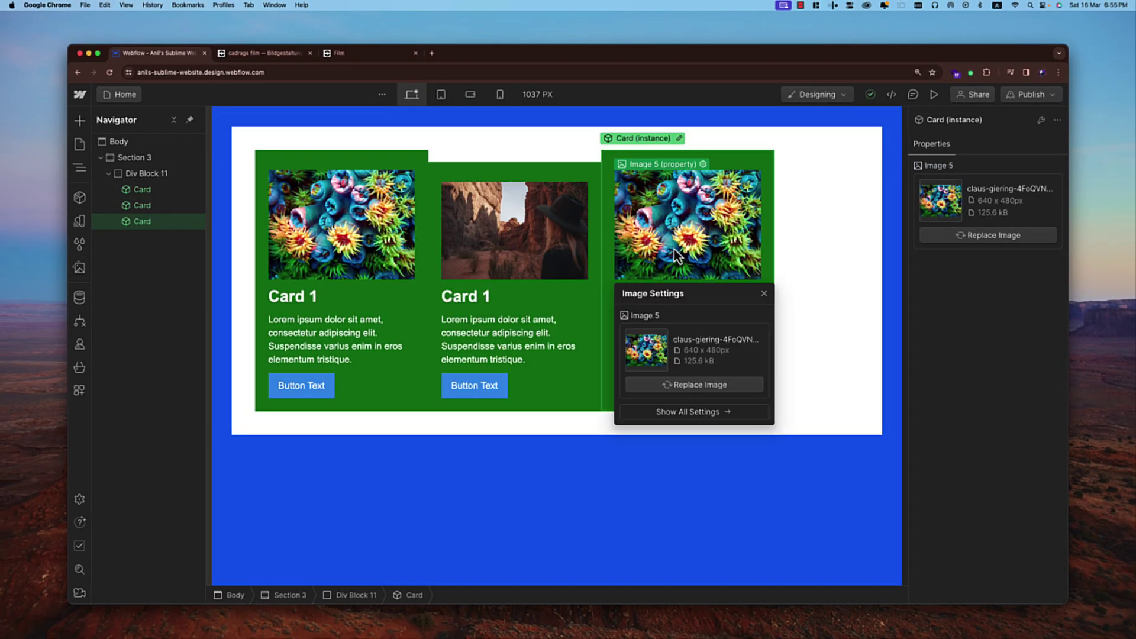
left_click(693, 383)
left_click(224, 208)
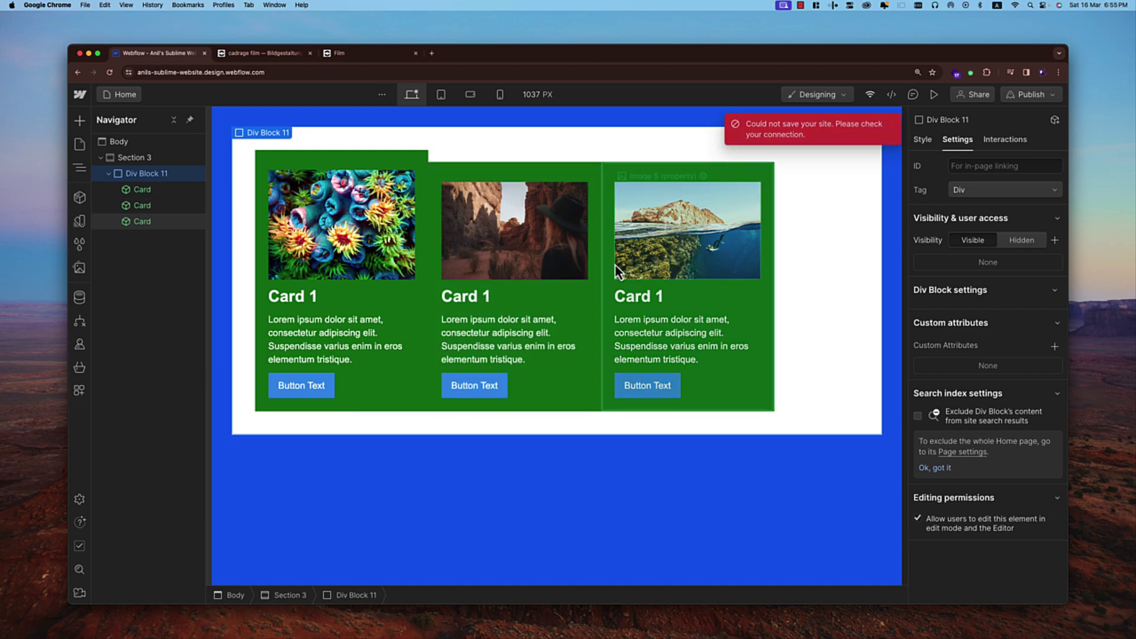
left_click(552, 491)
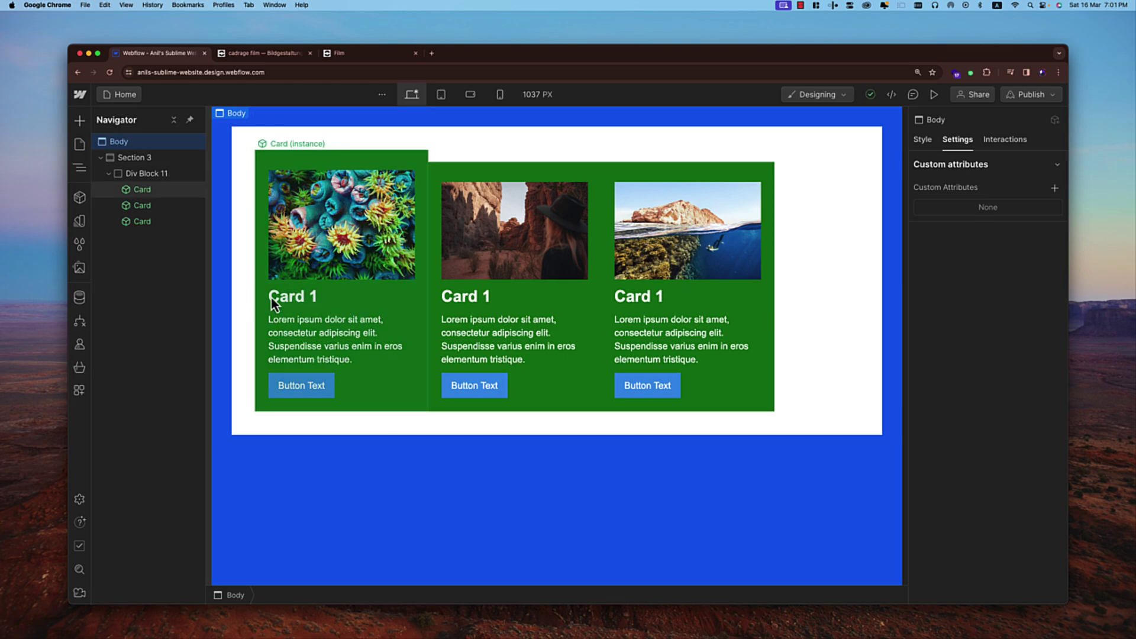
Bind the Card component's Heading 4 to a new Text property named 'Heading Text'.
double_click(289, 300)
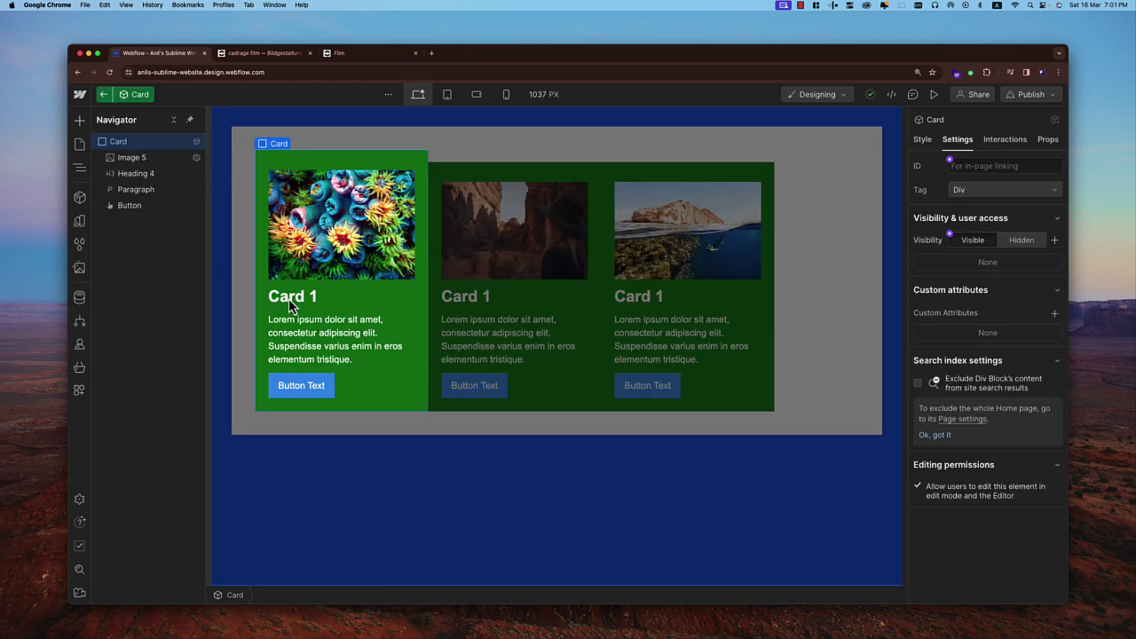
left_click(302, 303)
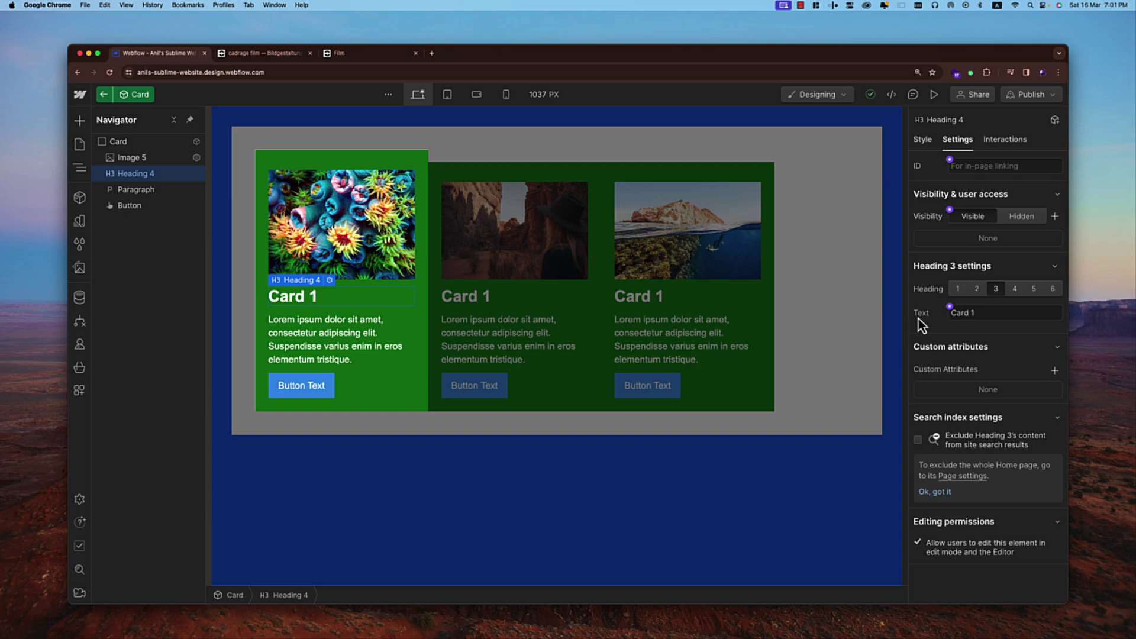
left_click(950, 307)
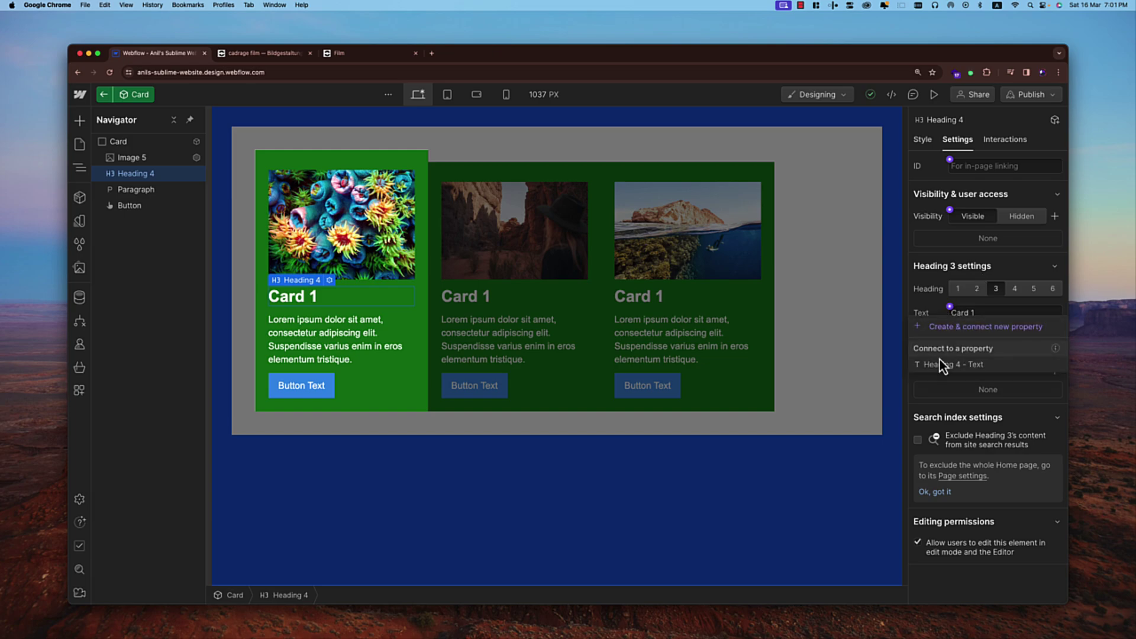
left_click(938, 330)
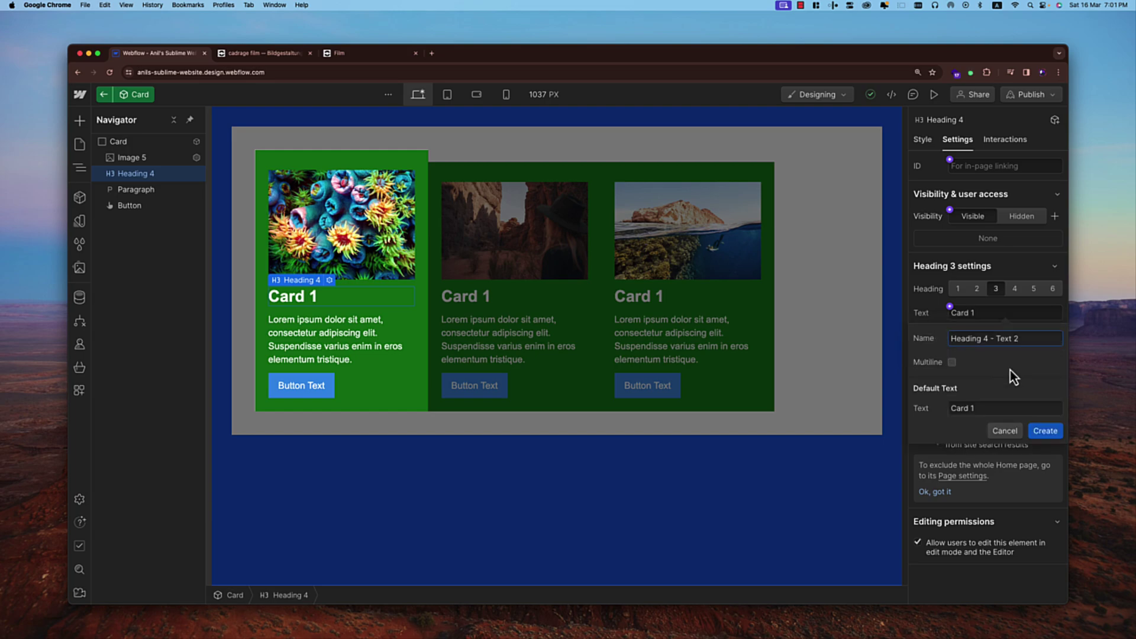
triple_click(1018, 338)
left_click_drag(996, 339, 1049, 338)
key("BackSpace")
key("BackSpace")
key("BackSpace")
key("BackSpace")
key("BackSpace")
type("Text")
left_click(1043, 433)
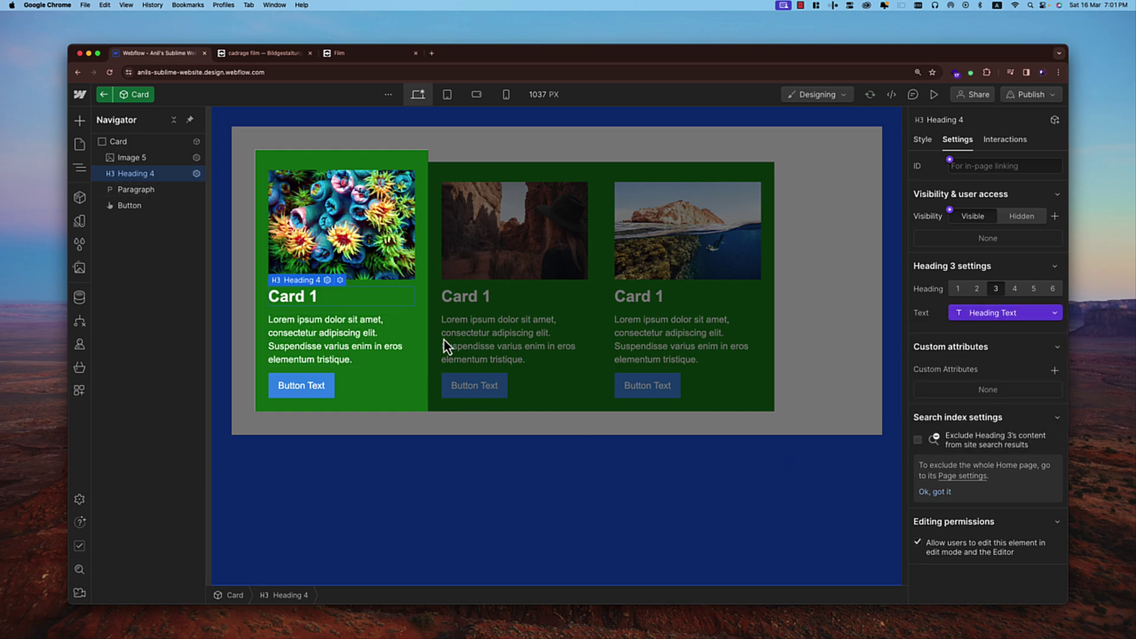
left_click(509, 462)
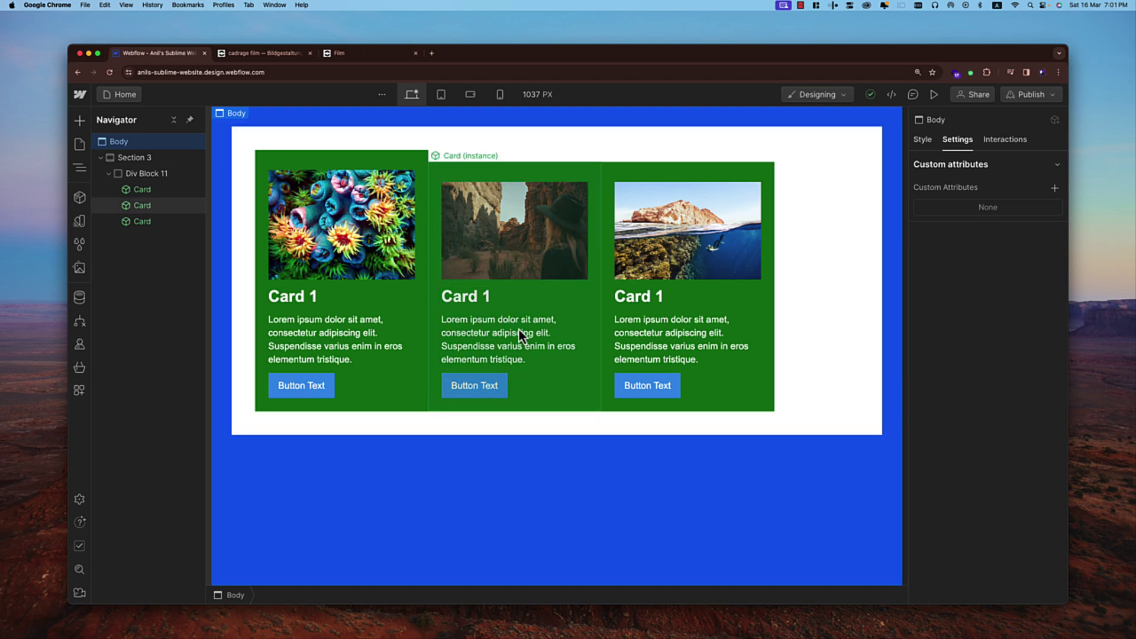
Retitle the second and third card headings to 'Card 2' and 'Card 3'.
double_click(514, 298)
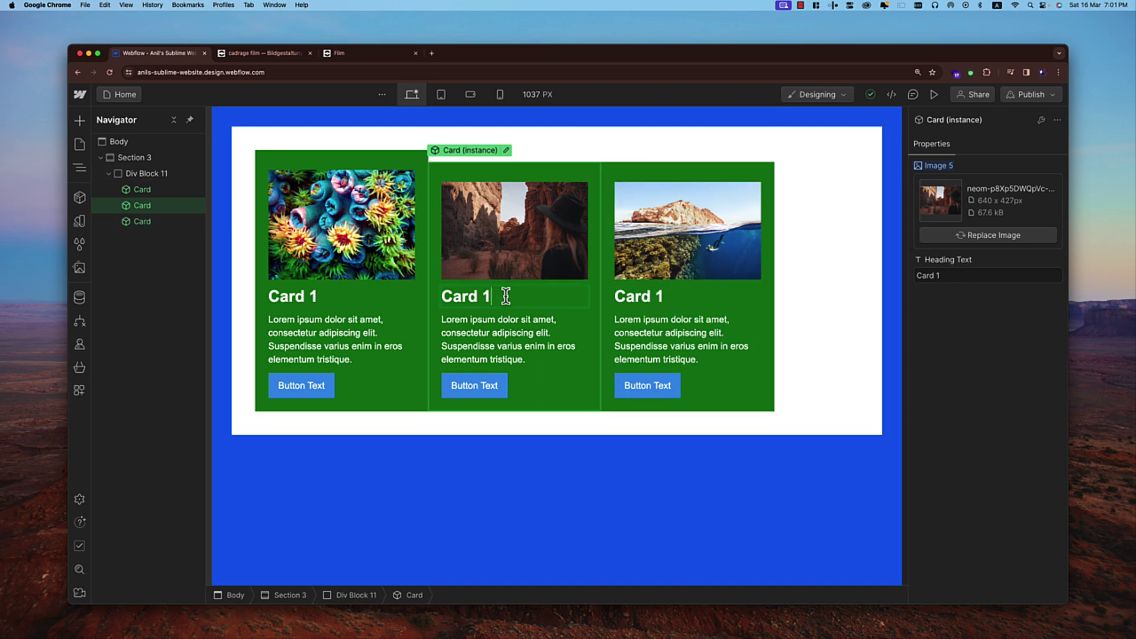
key("BackSpace")
left_click(571, 454)
double_click(651, 298)
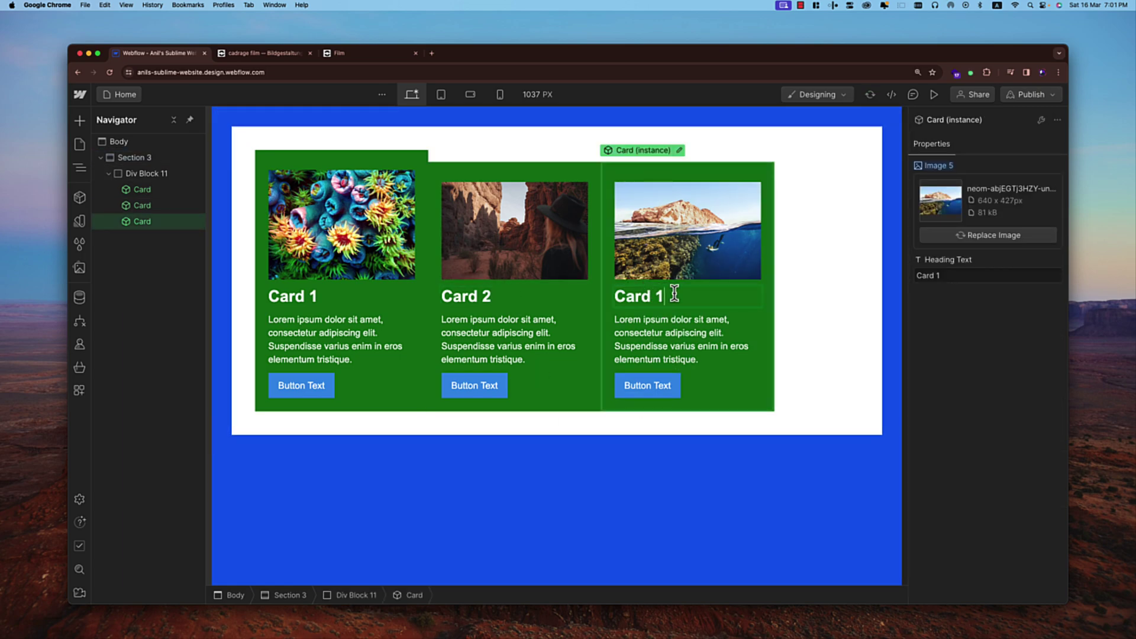
key("BackSpace")
type("3")
left_click(687, 465)
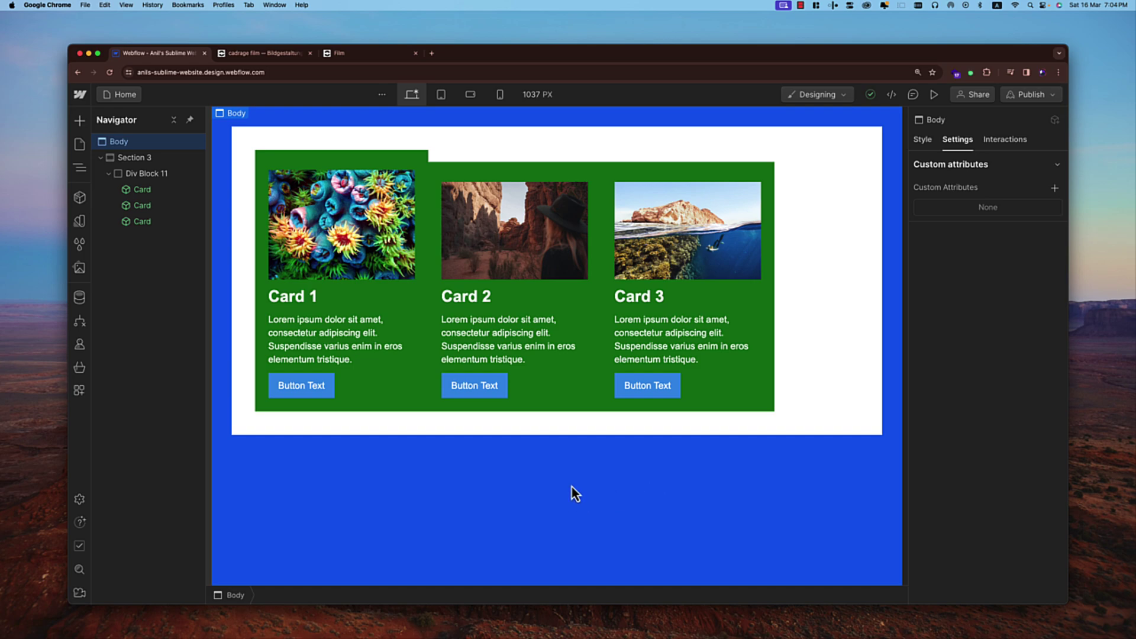
left_click(636, 171)
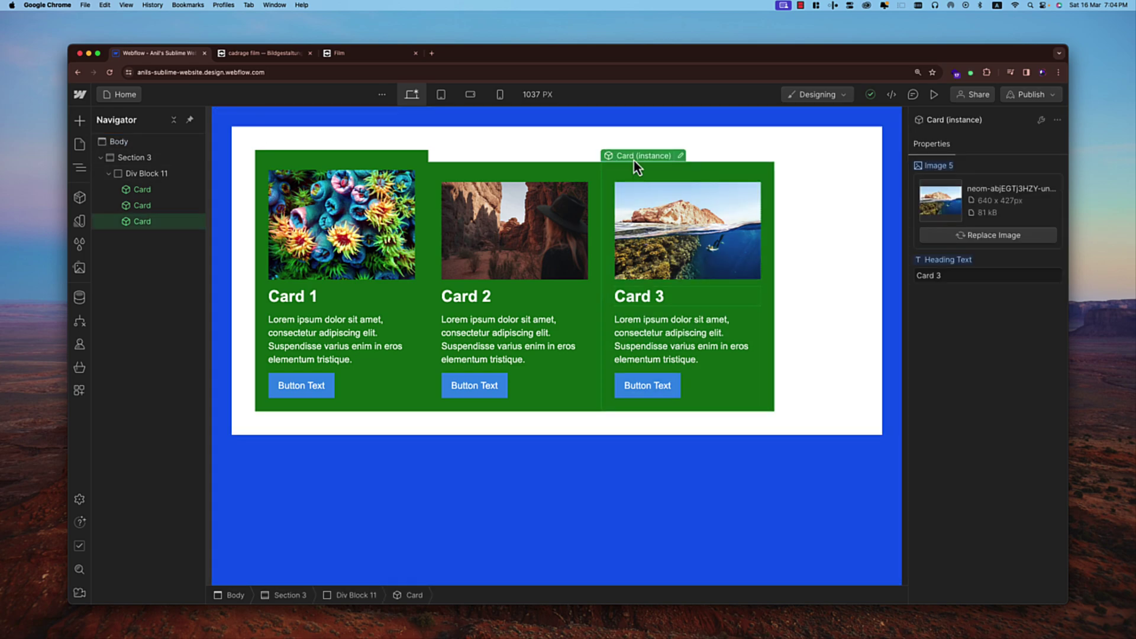
Unlink the third card from the Card component, leaving a plain Card div.
right_click(633, 158)
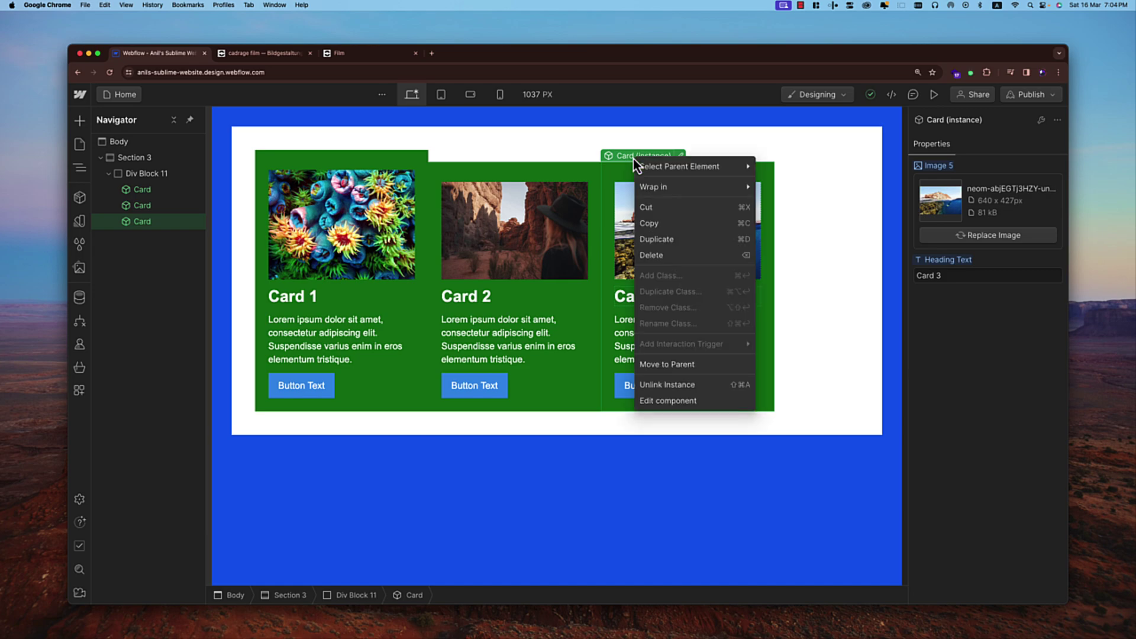
left_click(702, 386)
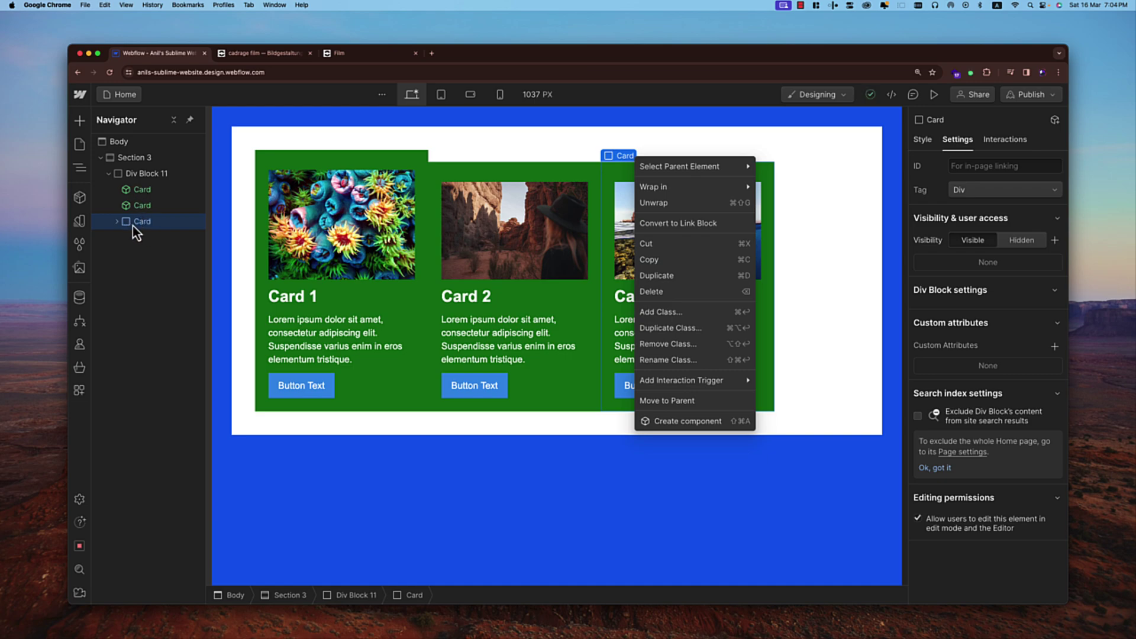
left_click(544, 482)
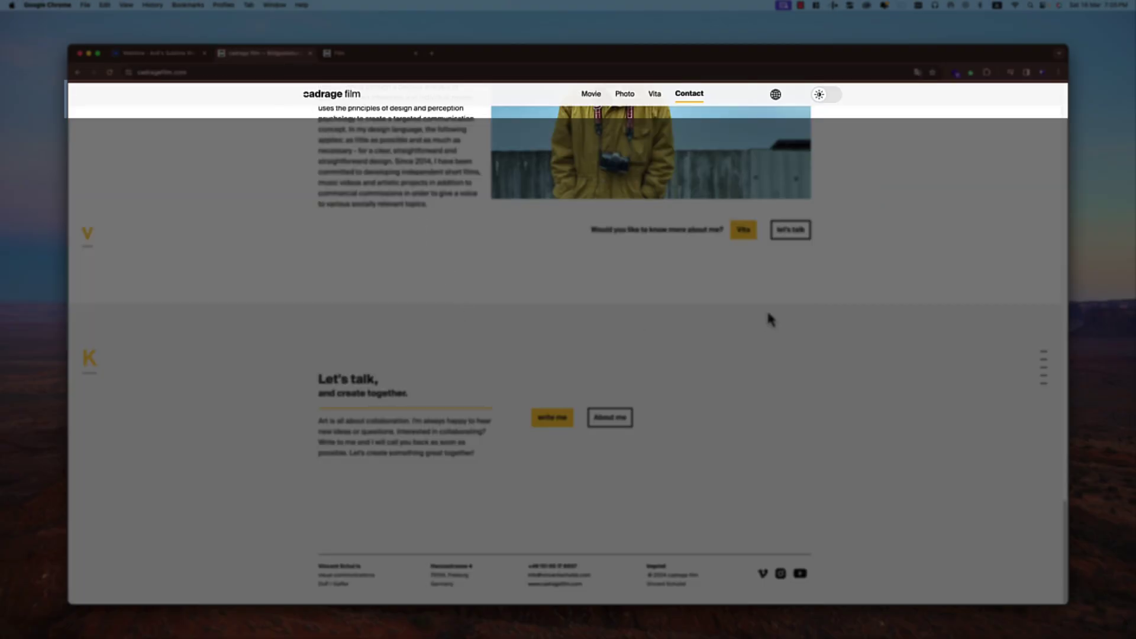
Switch to the cadragefilm.com Film tab and scroll down to its 'Lass uns reden' footer.
scroll(770, 320, "up", 15)
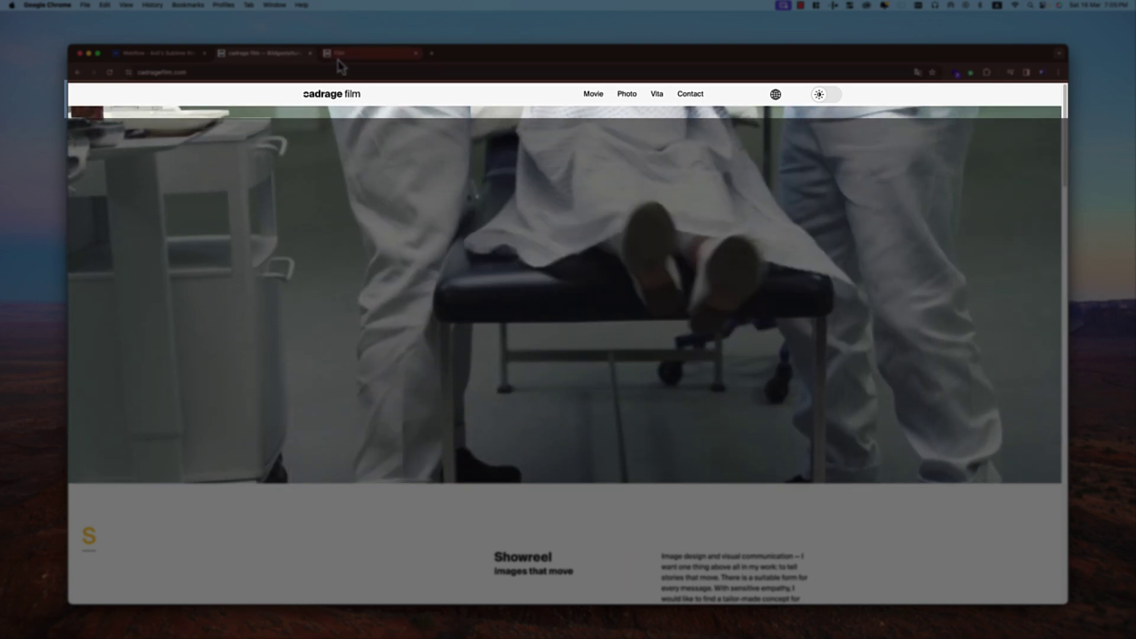
left_click(340, 53)
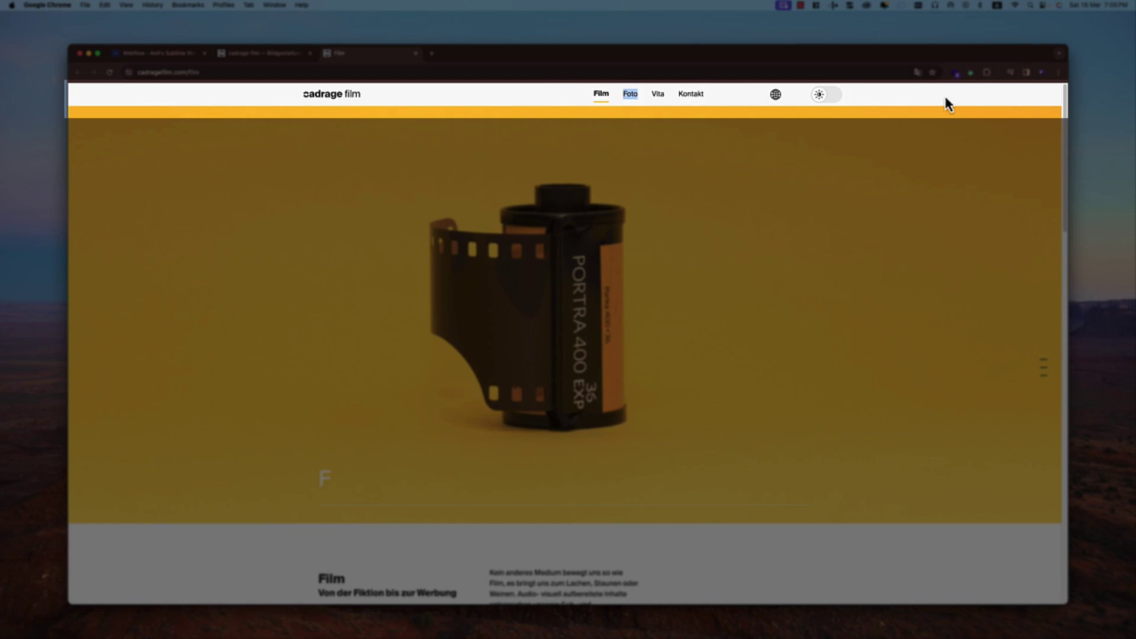
left_click(734, 187)
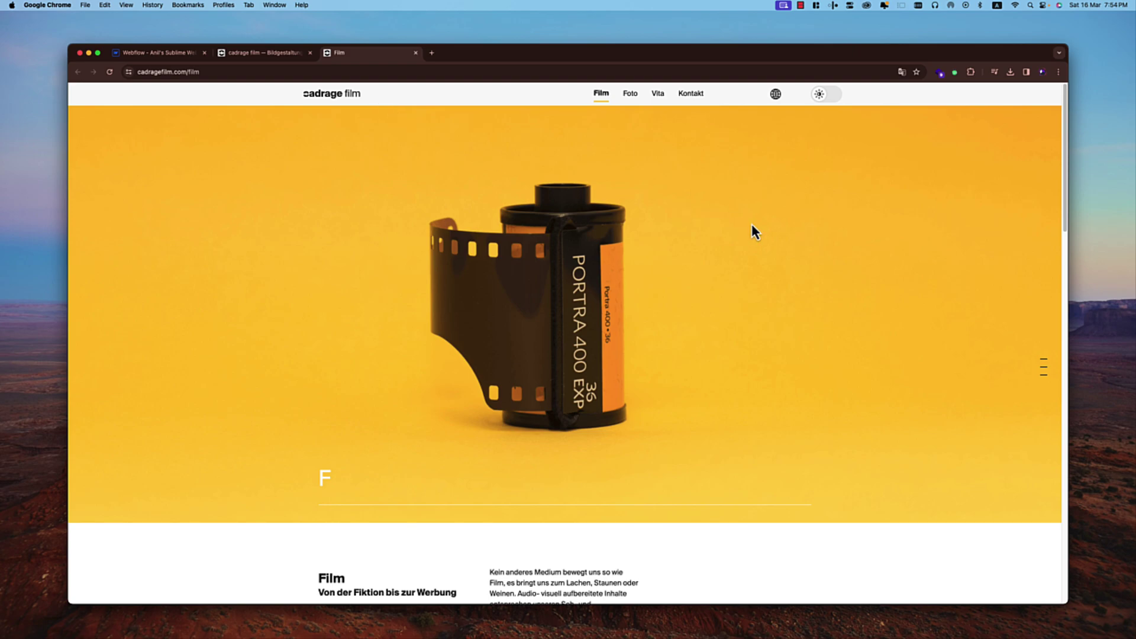
scroll(752, 226, "down", 20)
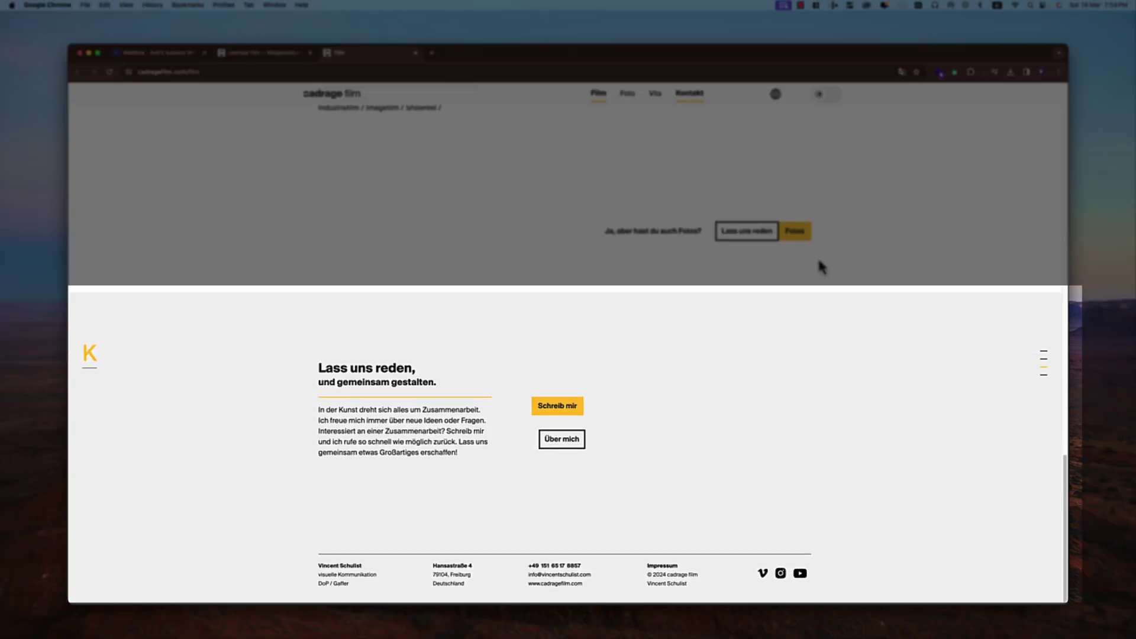